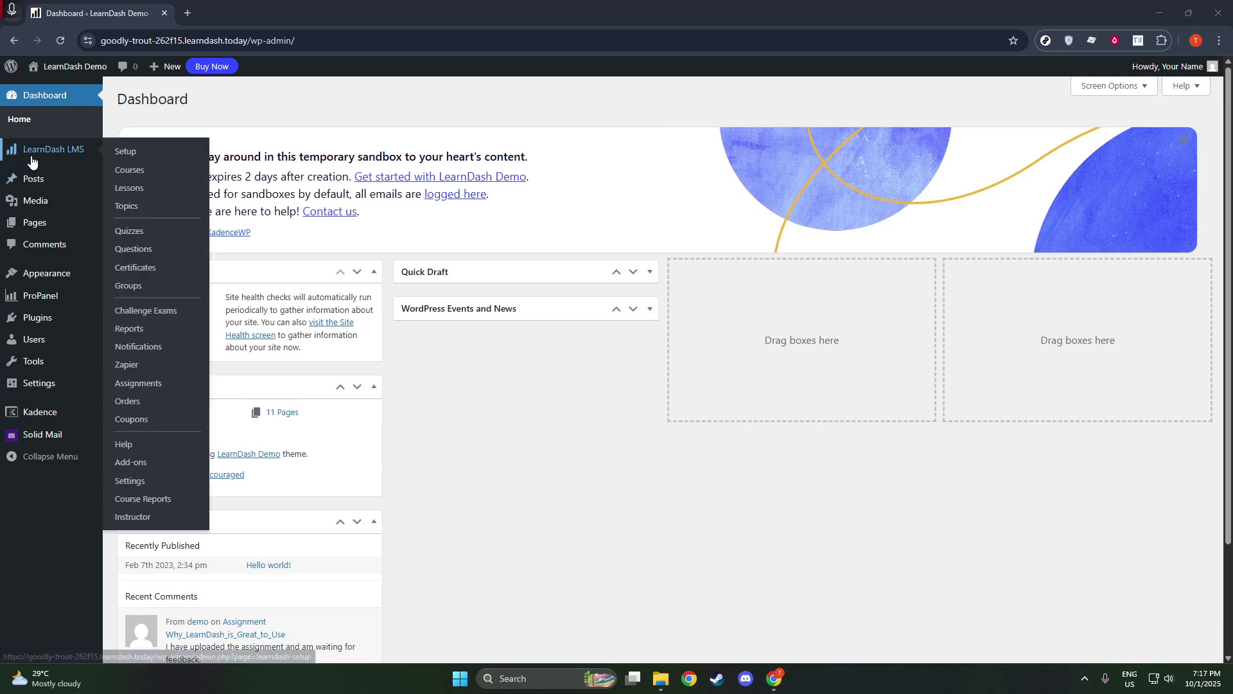
- Create a new LearnDash course and title it "Test Course Title"
click(129, 171)
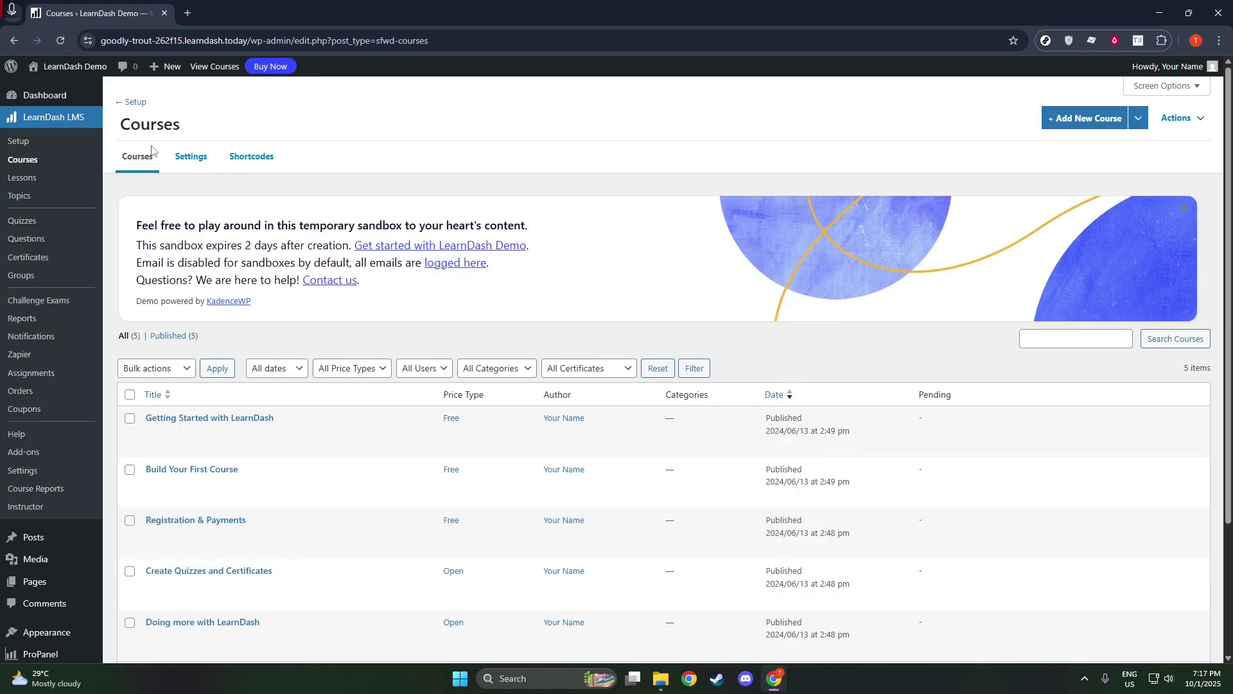
click(1087, 125)
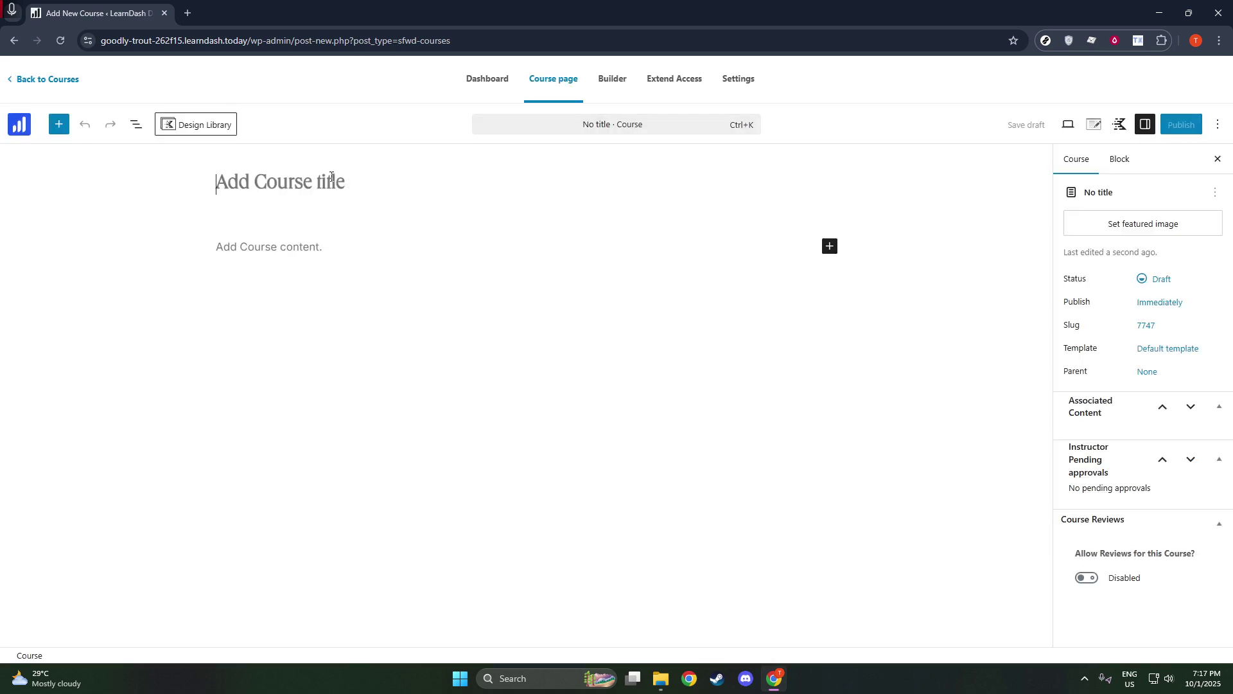
text(TY)
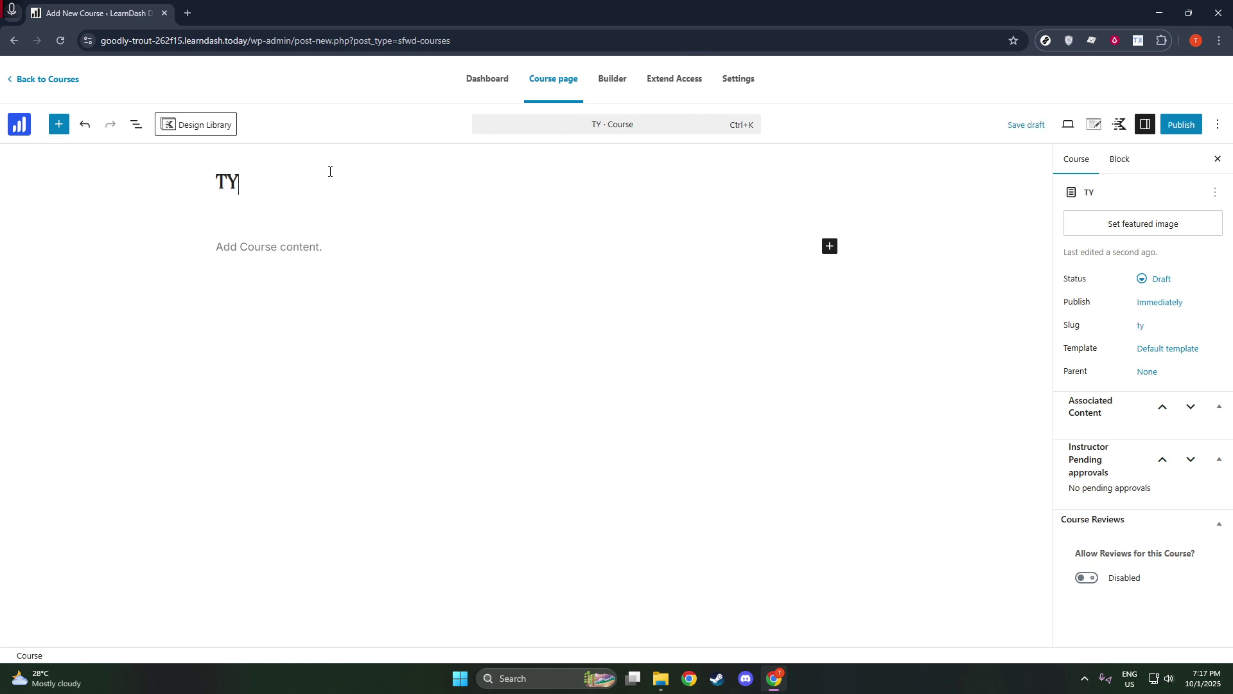
key(BackSpace)
text(est)
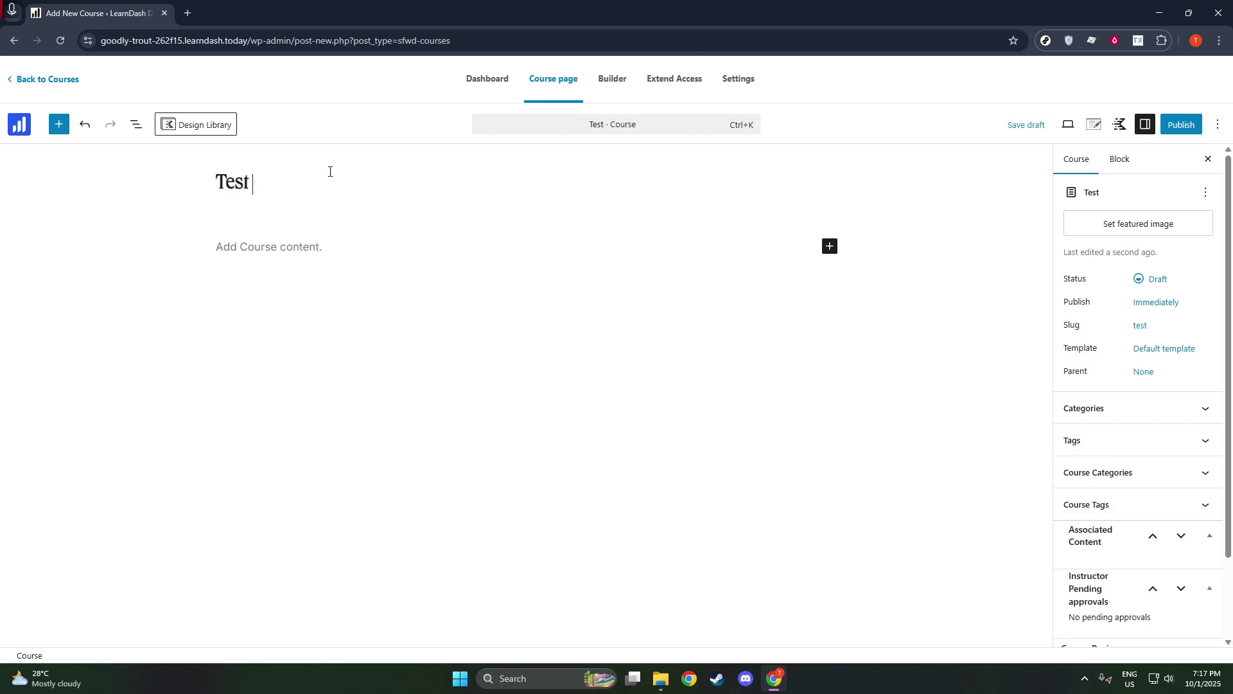
text( Coure)
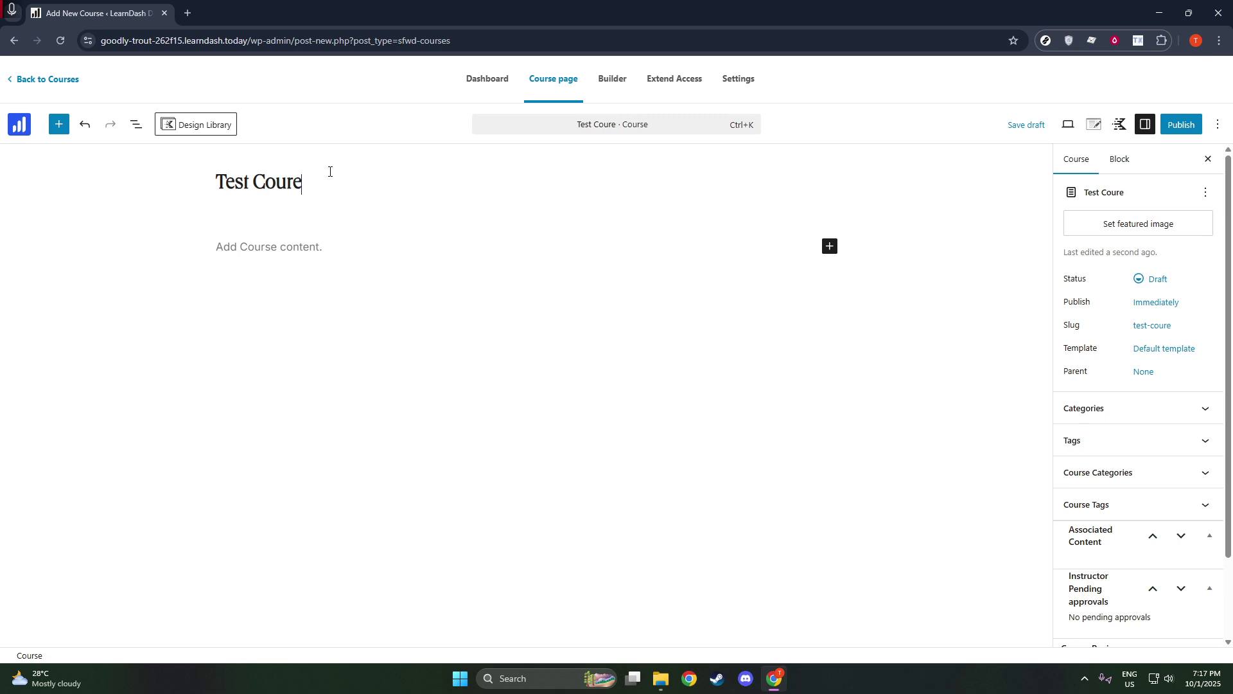
key(BackSpace)
text(se TRi)
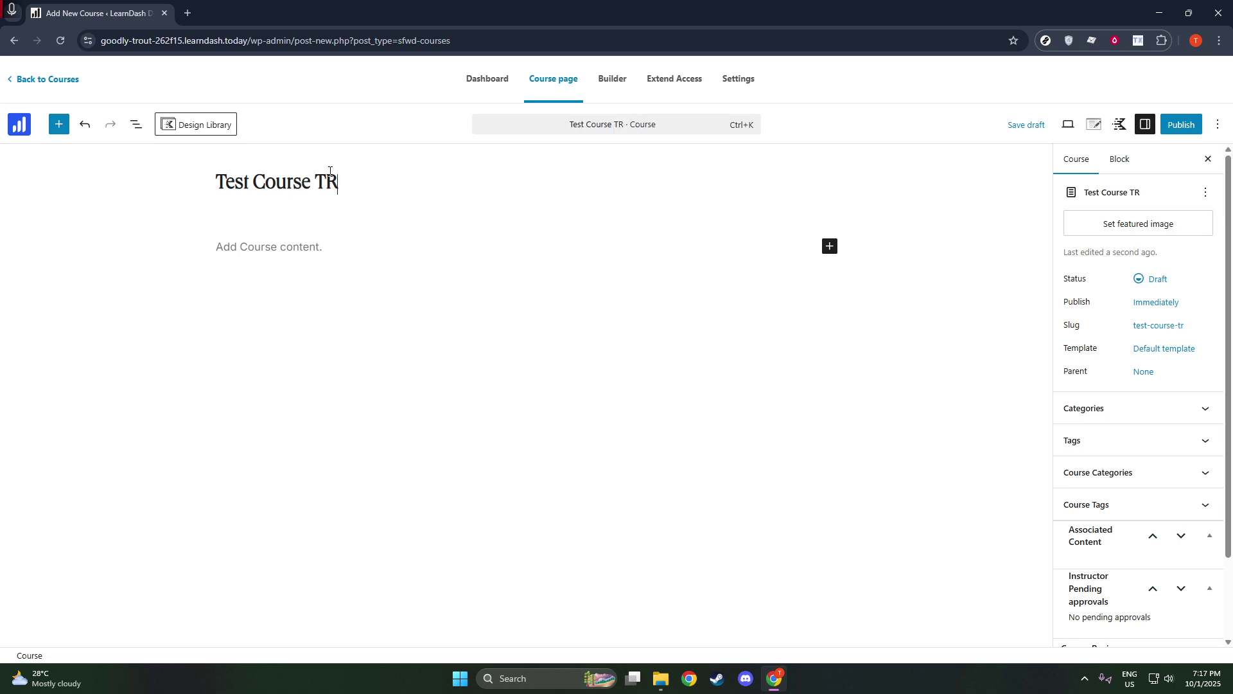
key(BackSpace)
key(BackSpace)
text(itle)
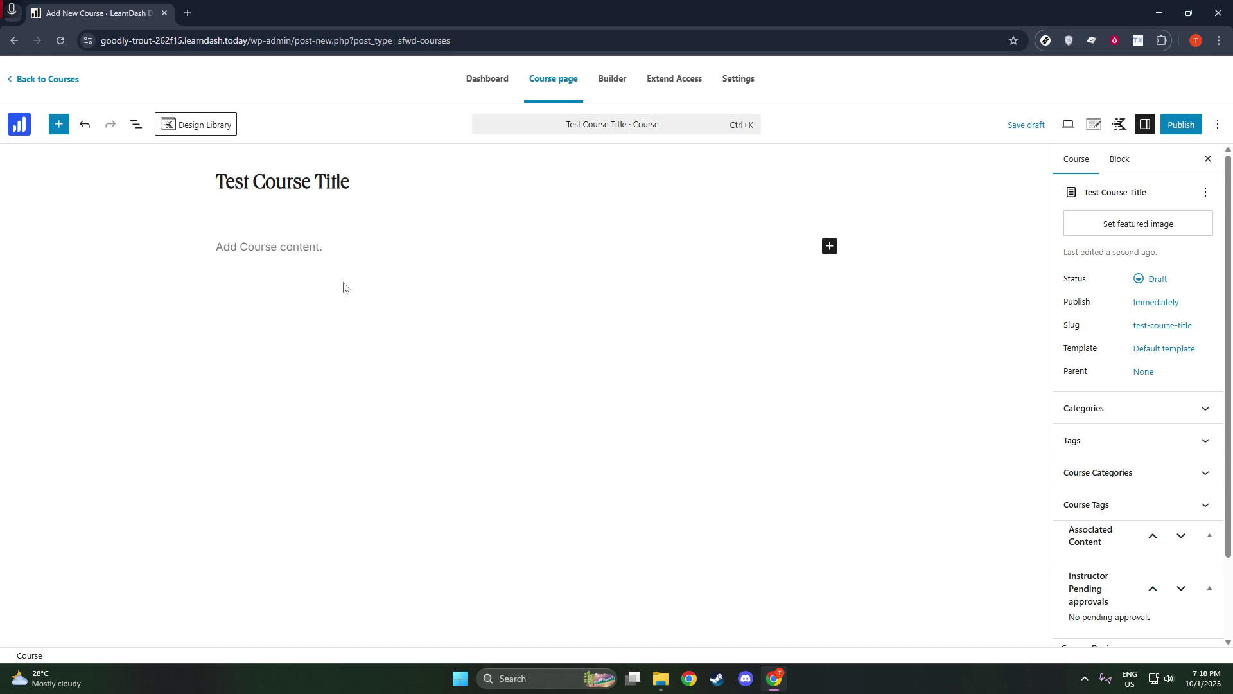
- Browse the LearnDash blocks available for the course content
click(300, 244)
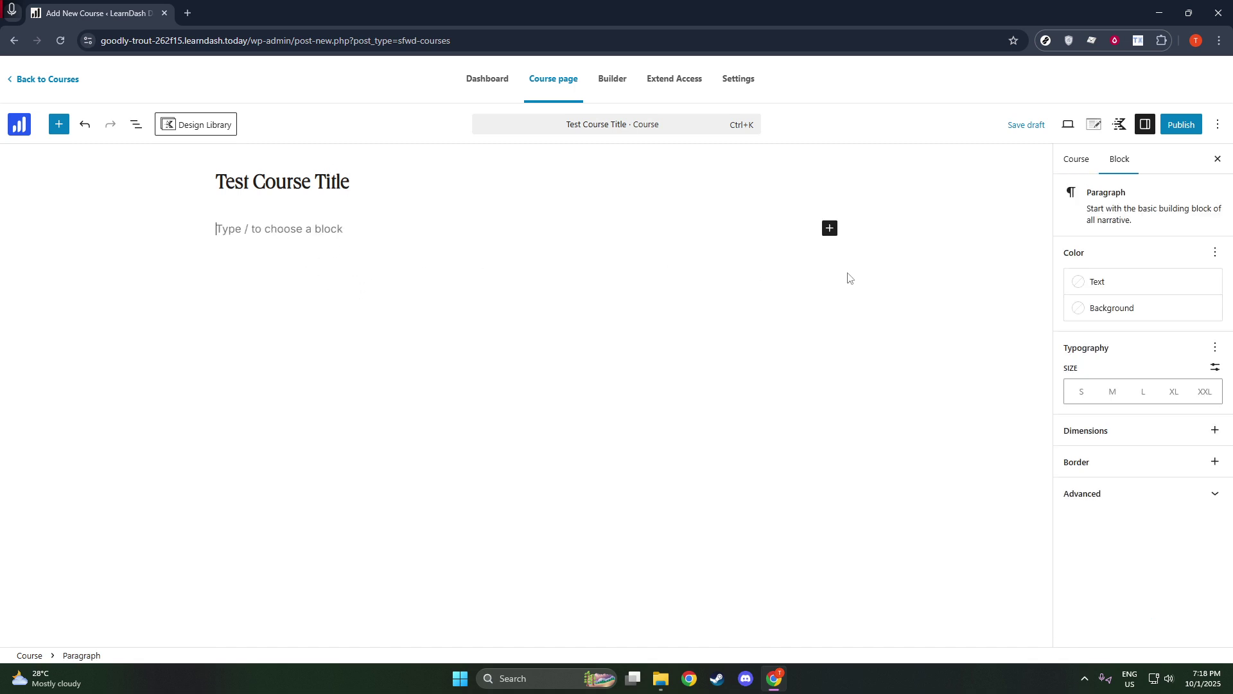
click(58, 126)
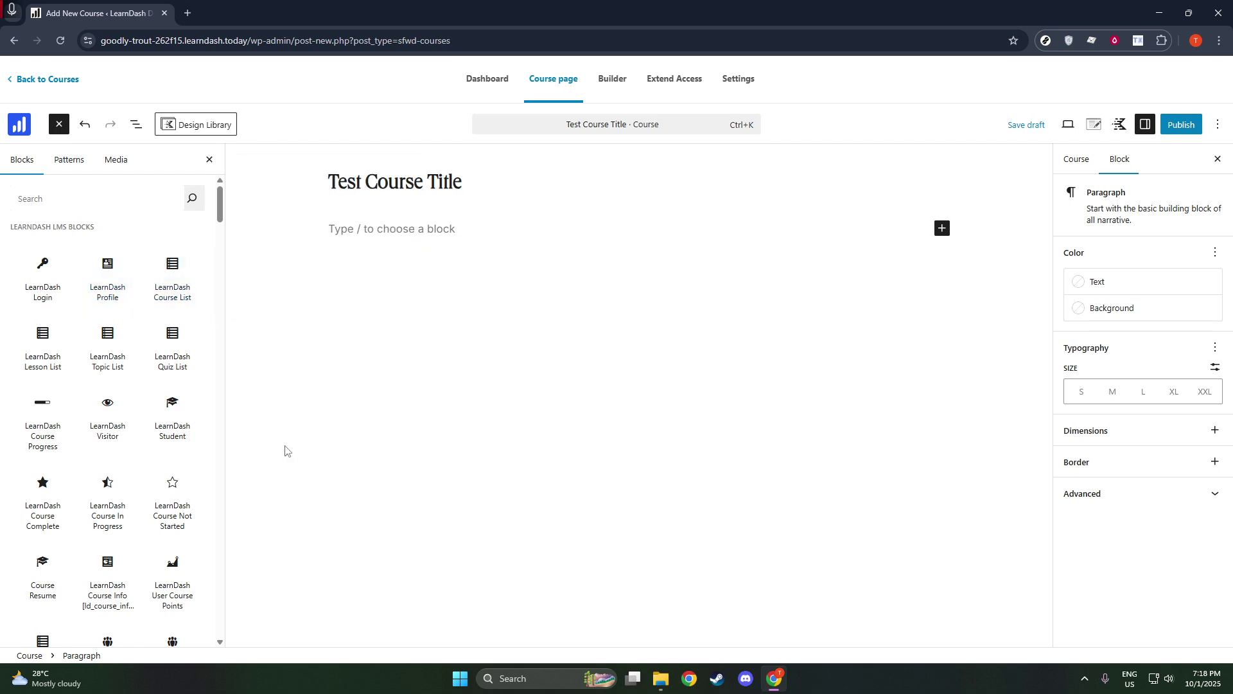
scroll(148, 487, down, 2)
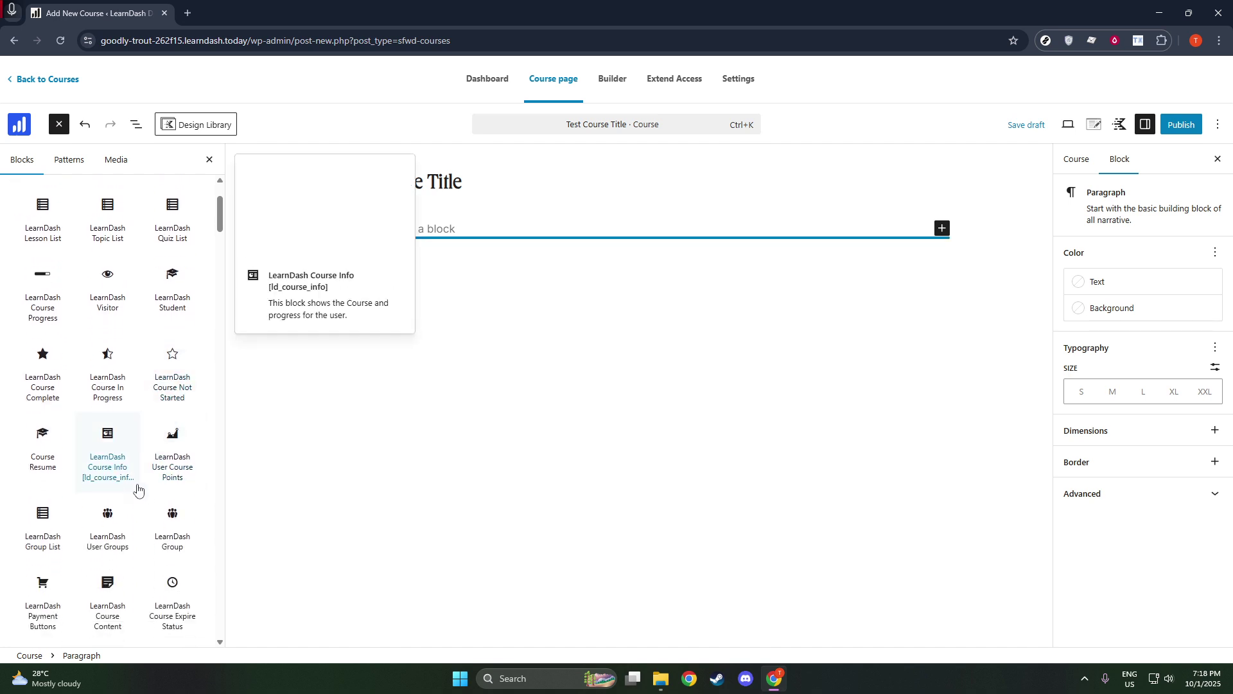
scroll(153, 499, down, 2)
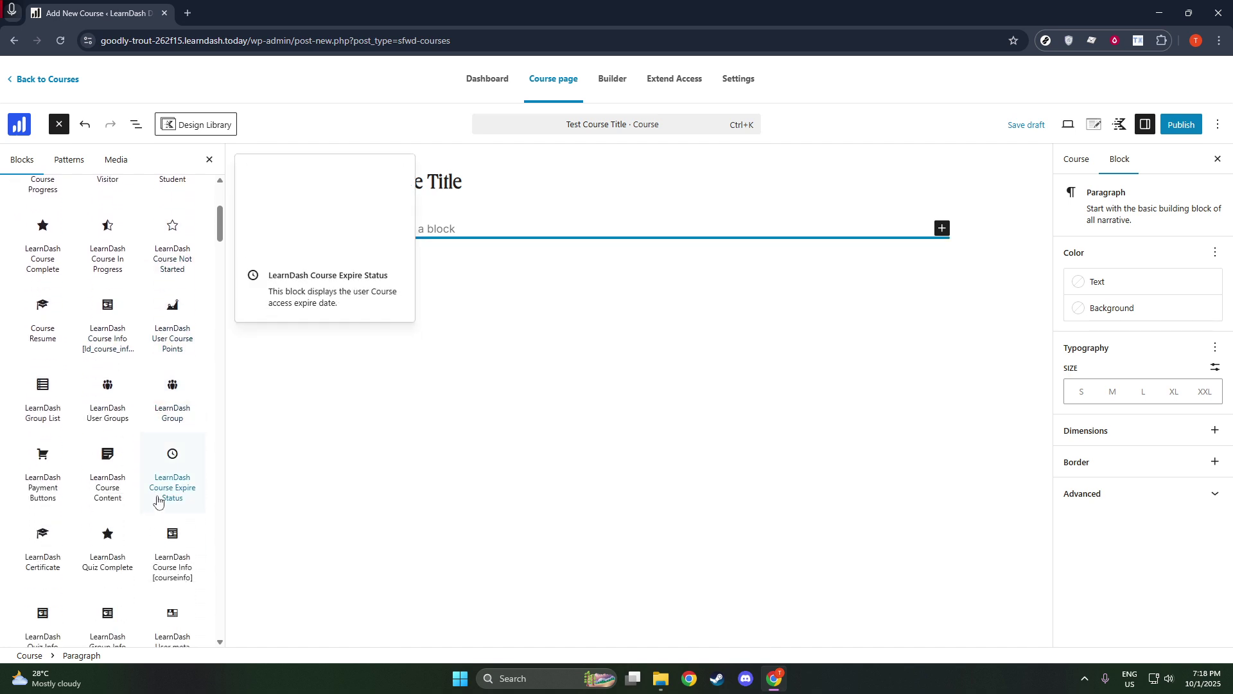
scroll(160, 495, down, 2)
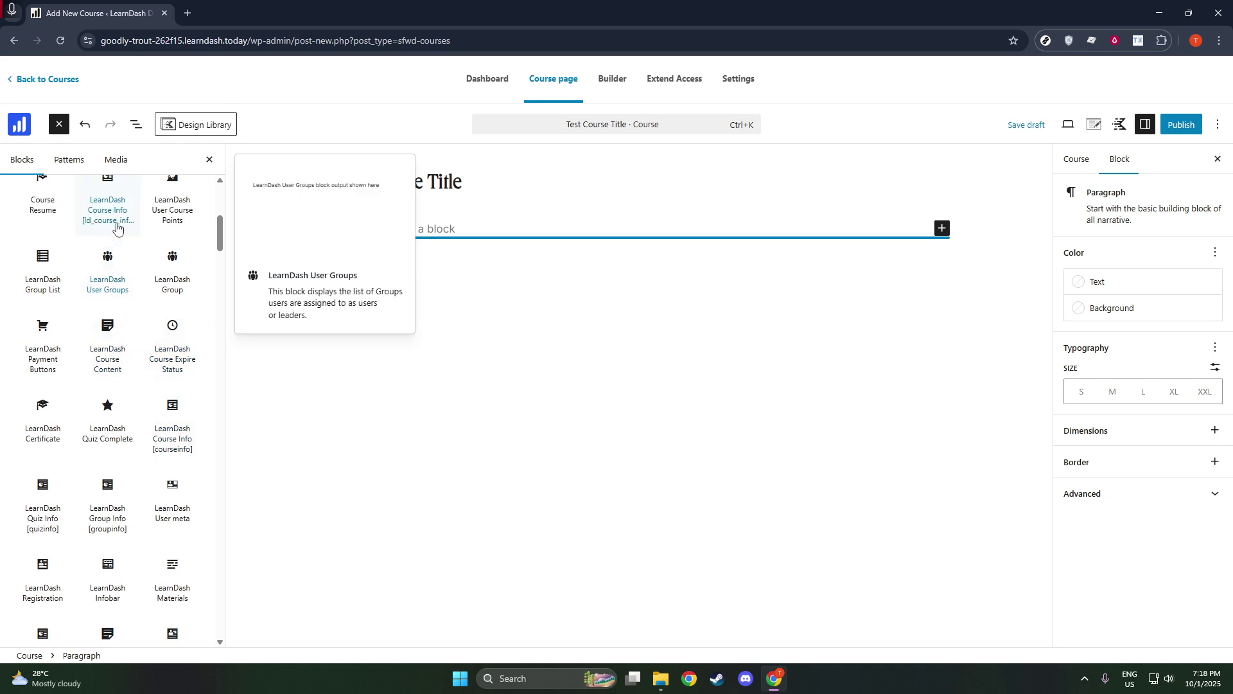
scroll(112, 269, up, 6)
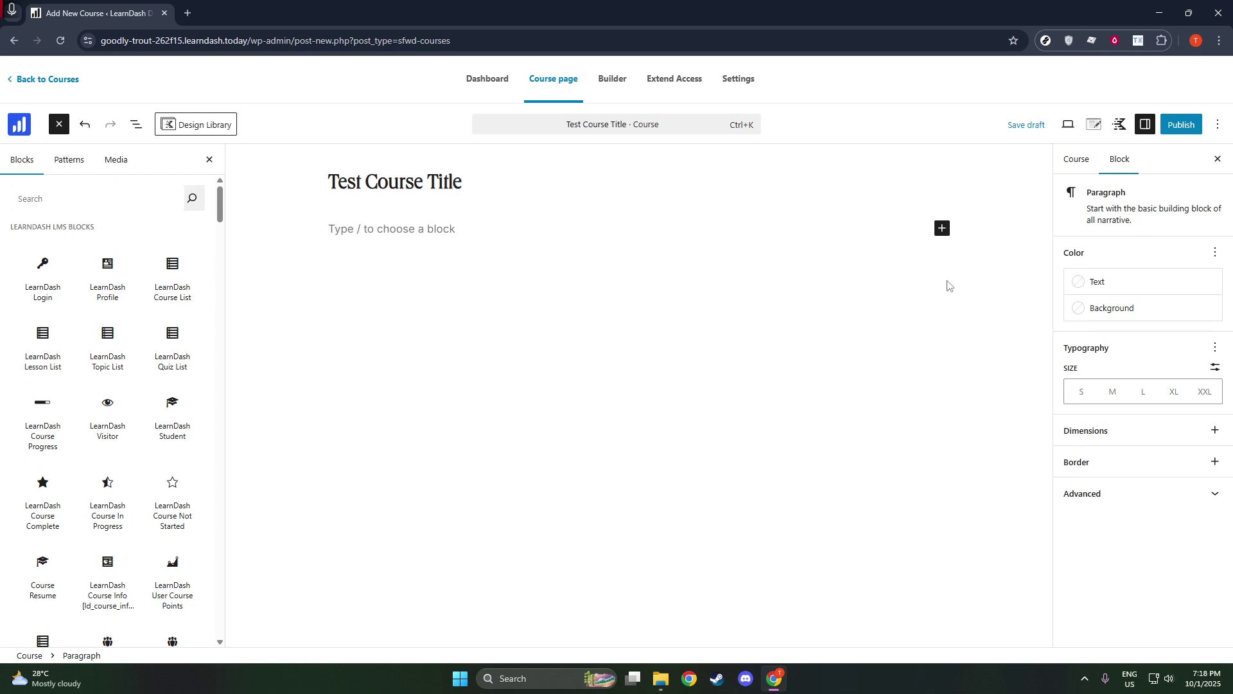
- Expand the course's Categories section and try allowing reviews for this course, switching the option back off
click(679, 180)
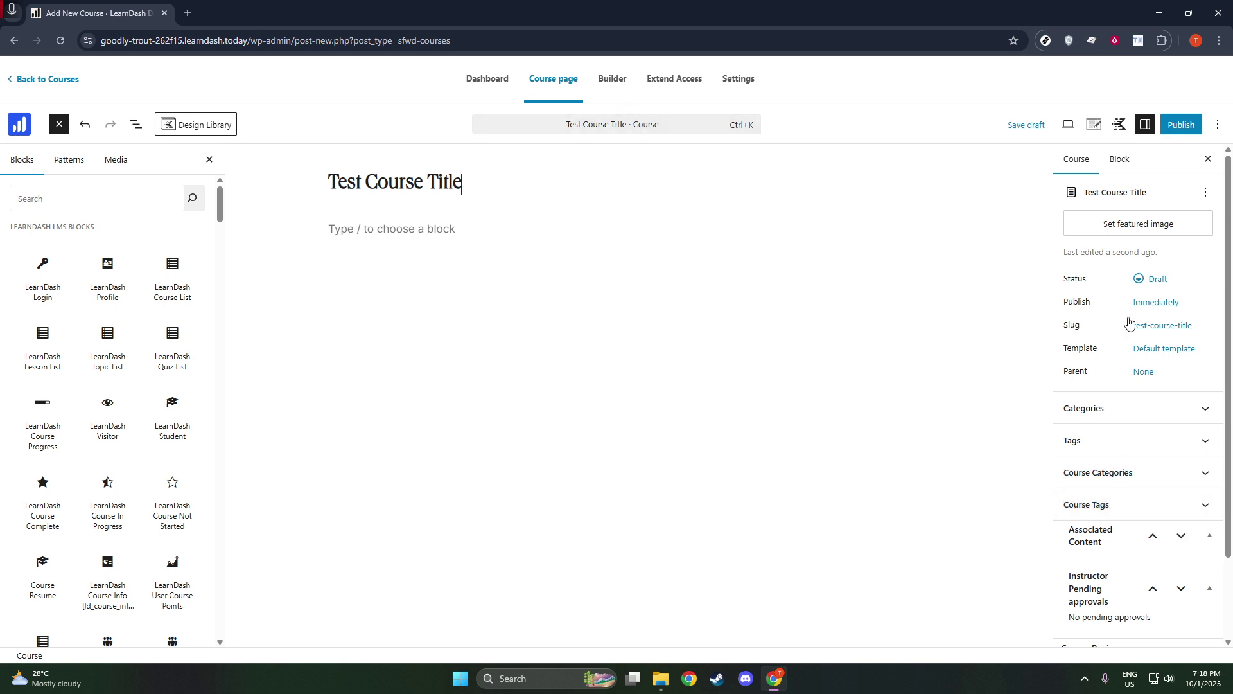
click(1208, 417)
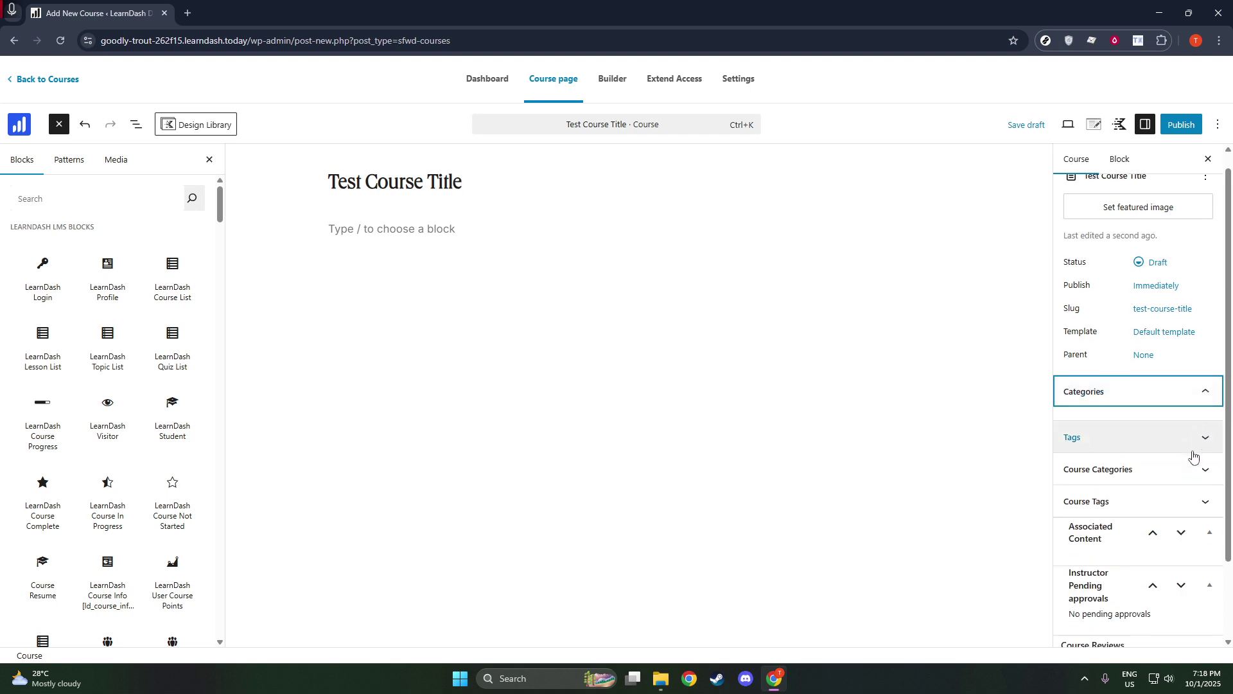
scroll(1193, 457, down, 2)
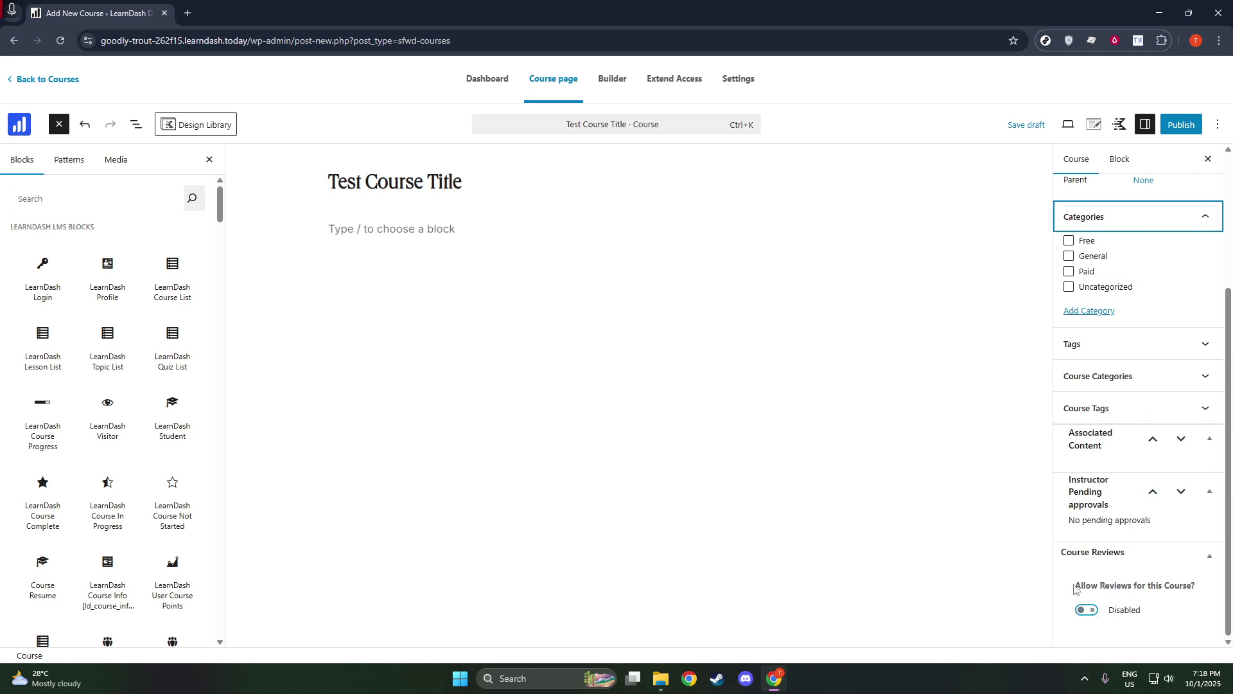
click(1085, 612)
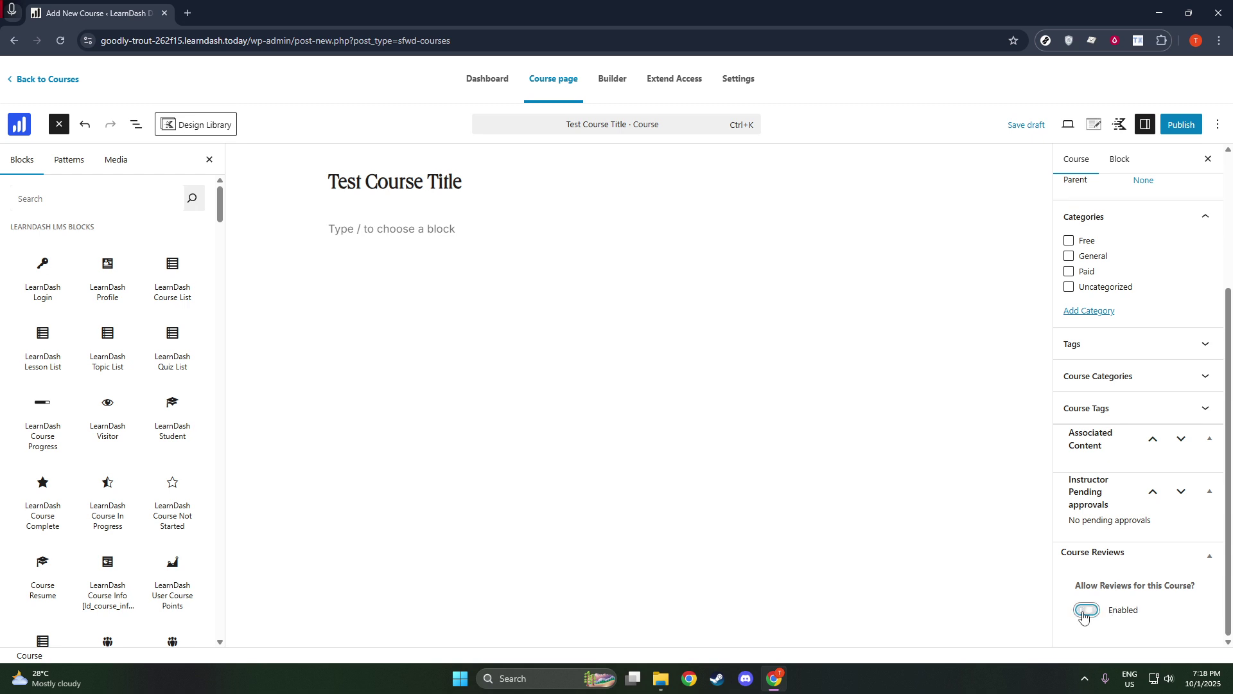
click(1085, 612)
- Expand the Course Tags, Course Categories and Tags sections, and try the Free and Paid course categories, leaving both cleared
click(1198, 409)
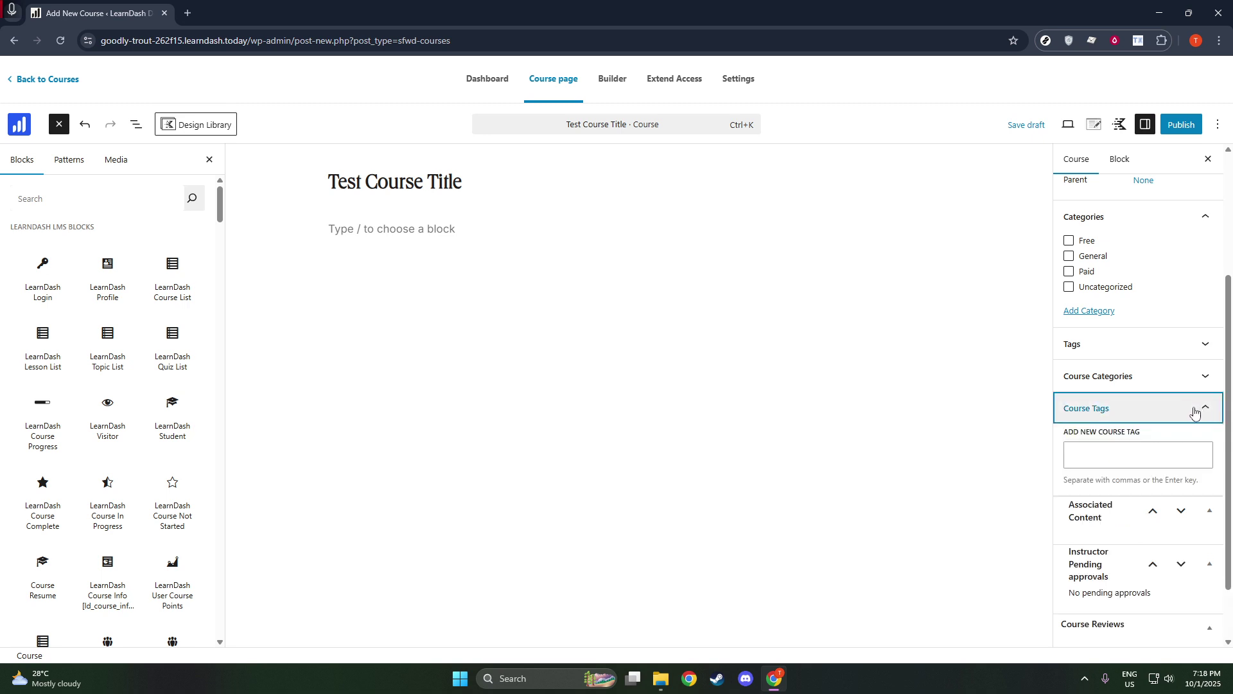
click(1205, 382)
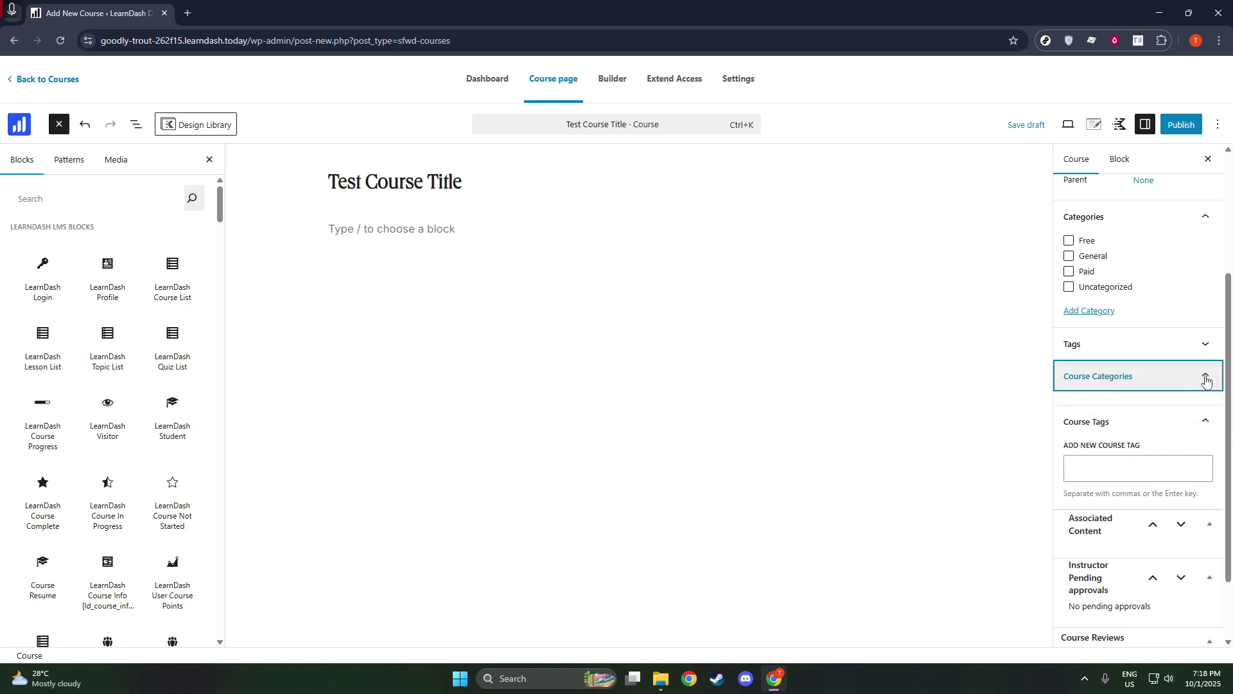
click(1201, 352)
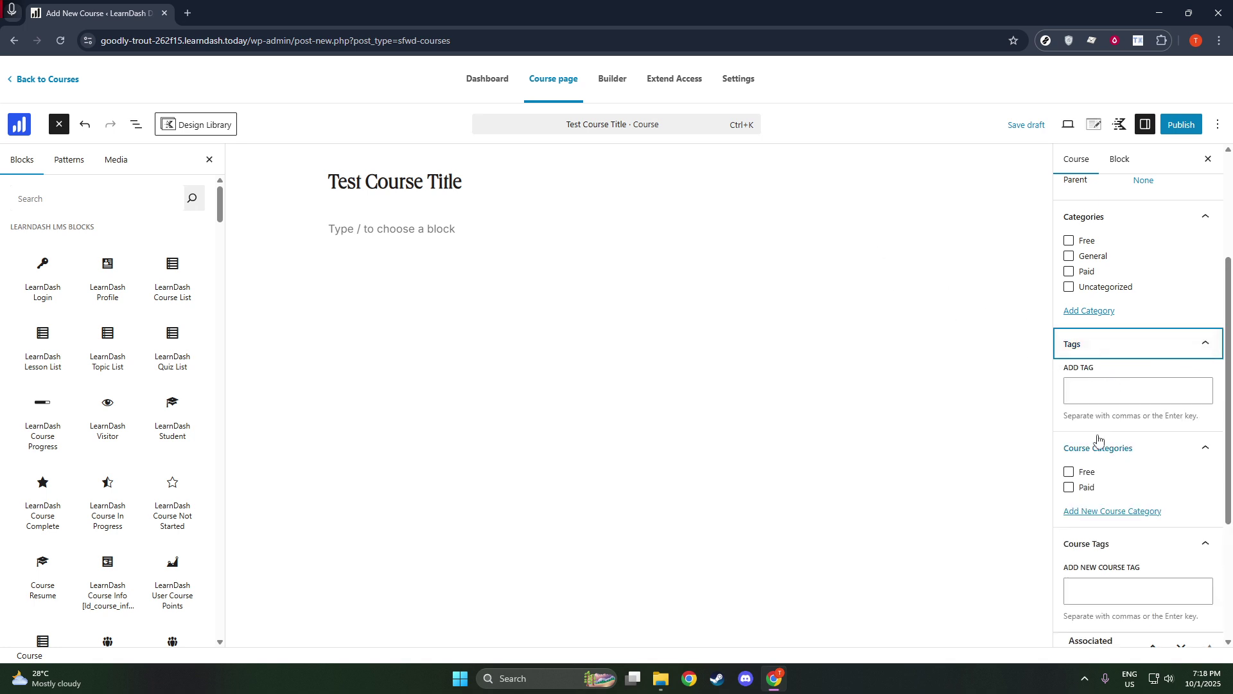
click(1068, 473)
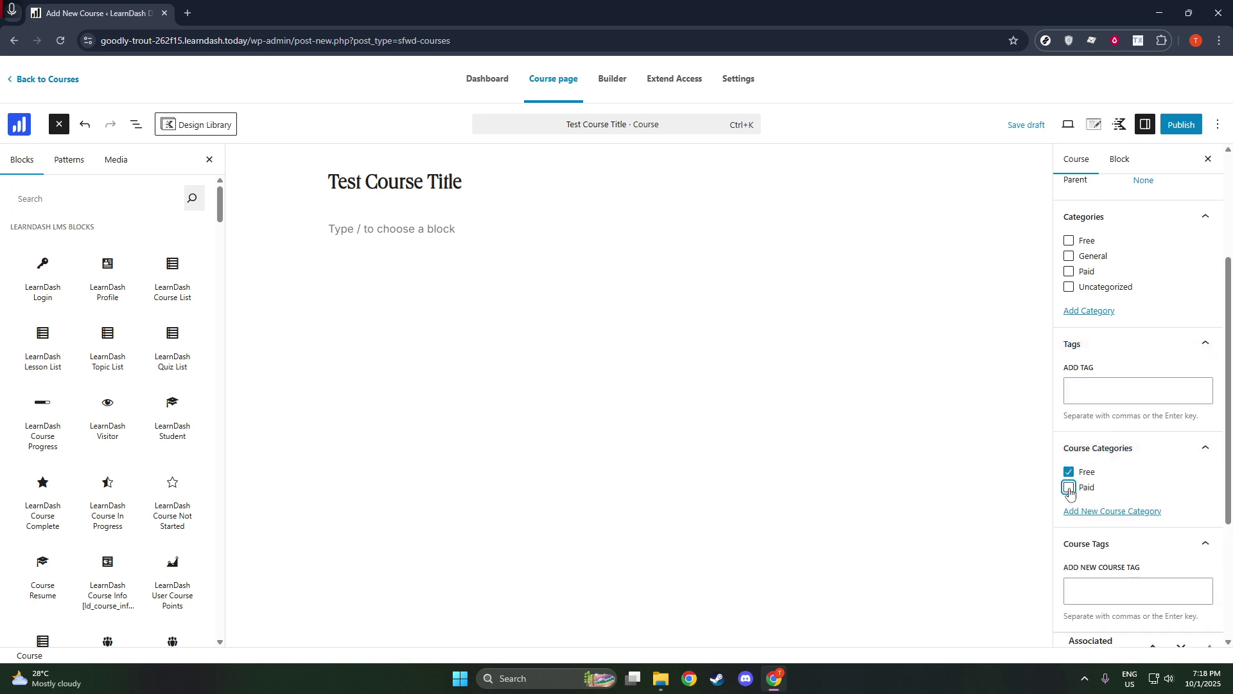
click(1068, 487)
click(1068, 472)
click(1069, 487)
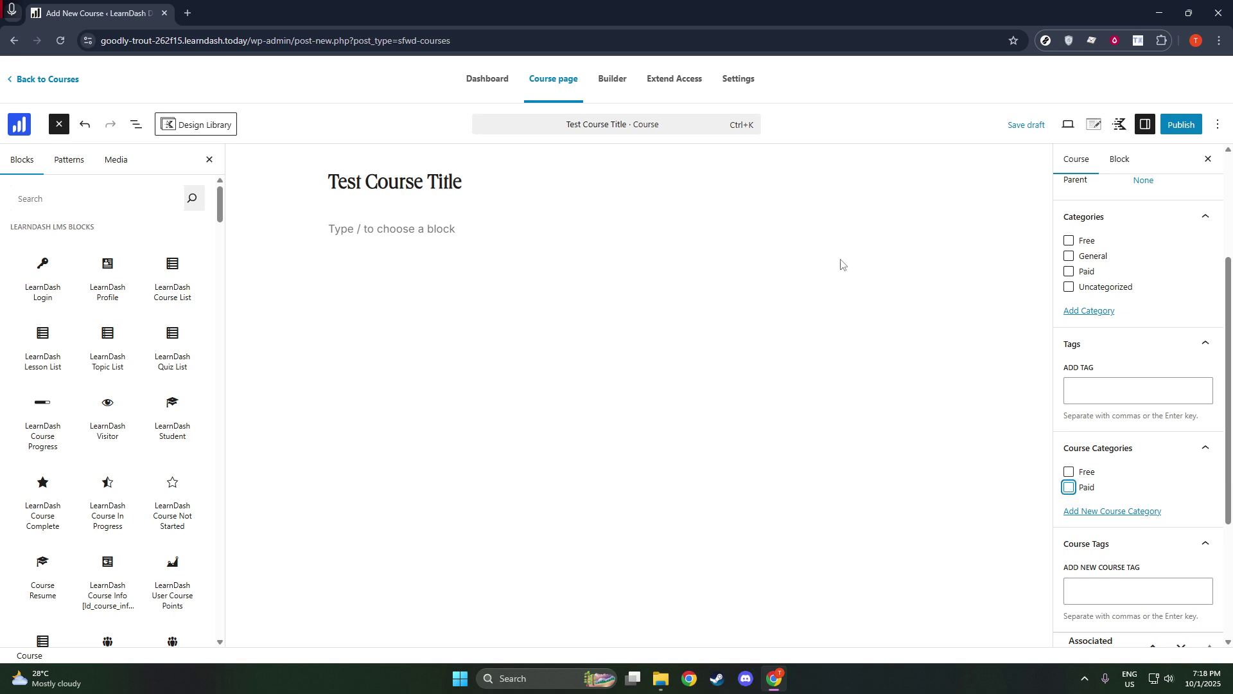
- Add a new lesson titled "Test Lesson" in the course builder, staying in the builder instead of leaving to edit it
click(609, 81)
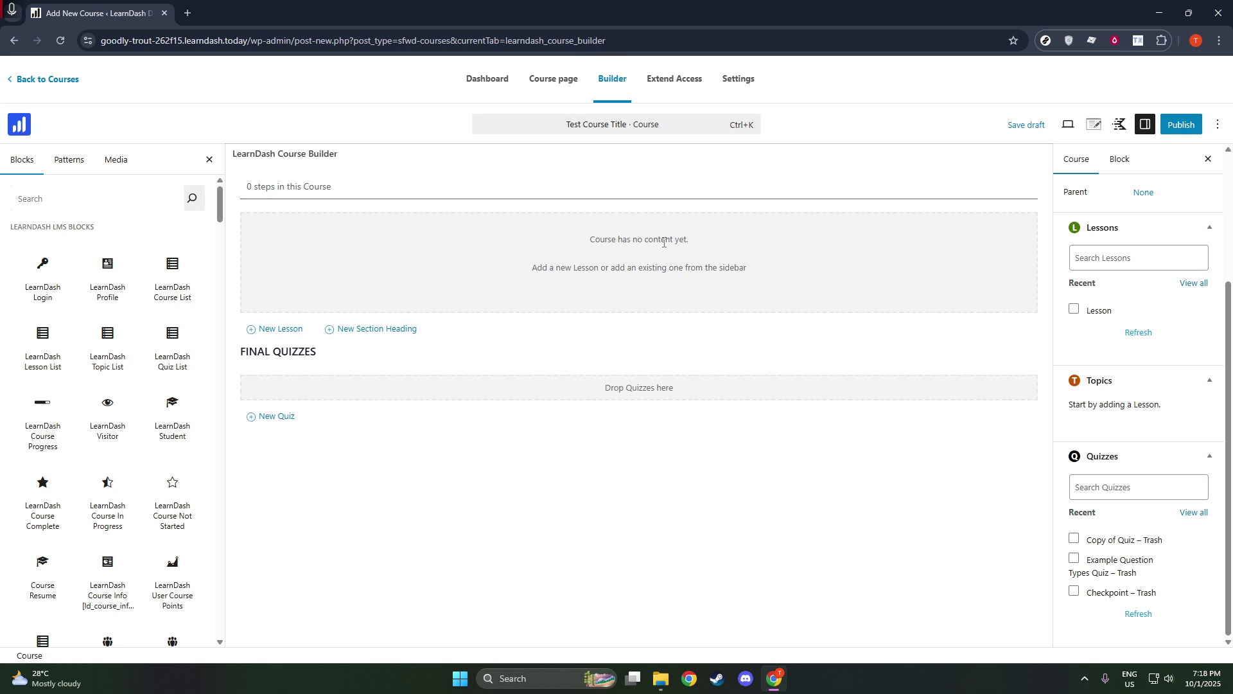
click(278, 331)
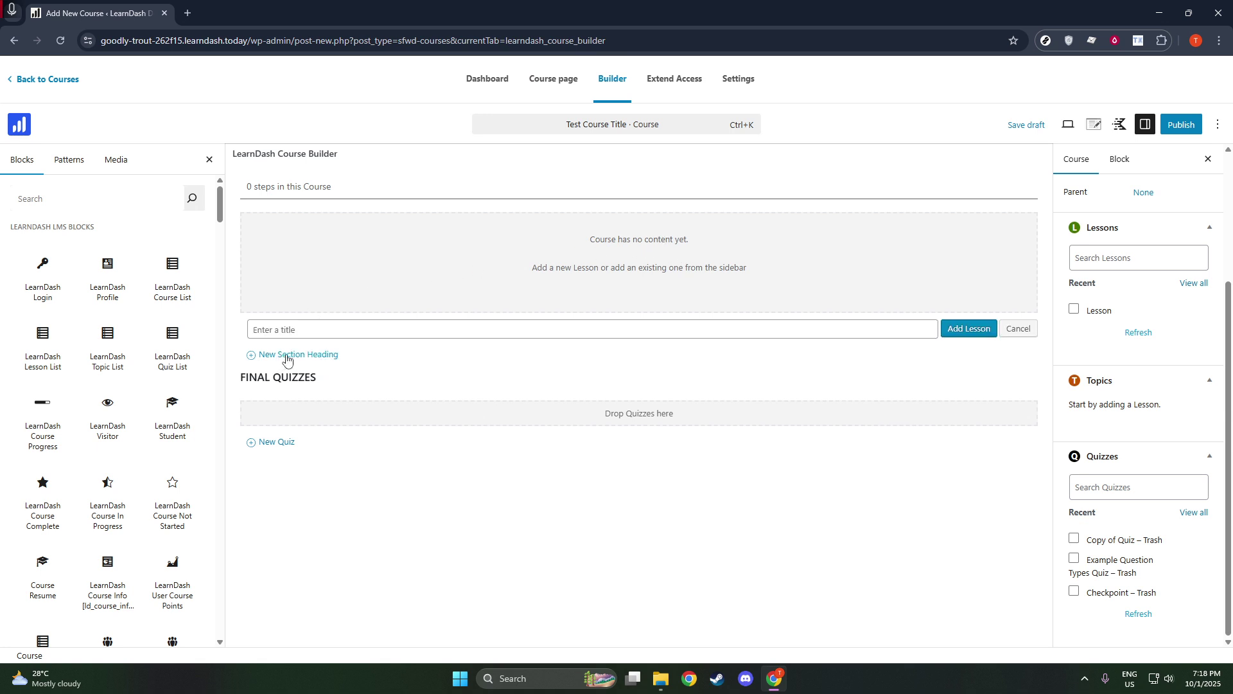
click(320, 331)
text(Teswt)
click(955, 334)
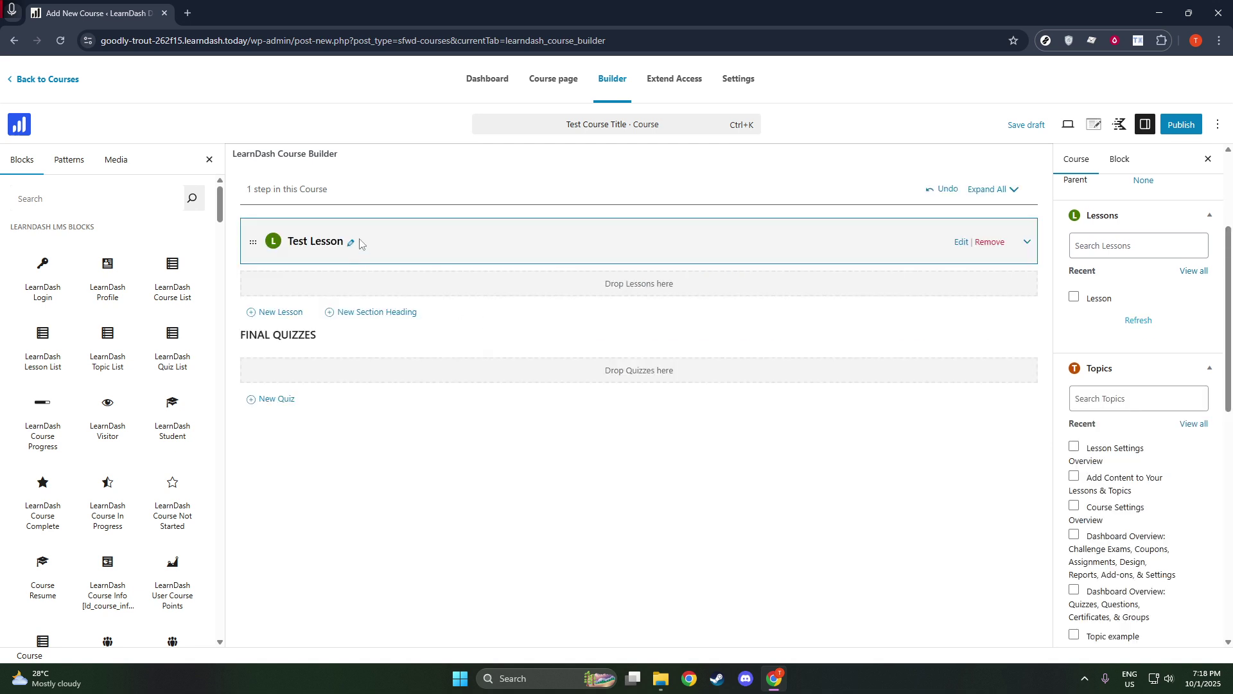
click(959, 241)
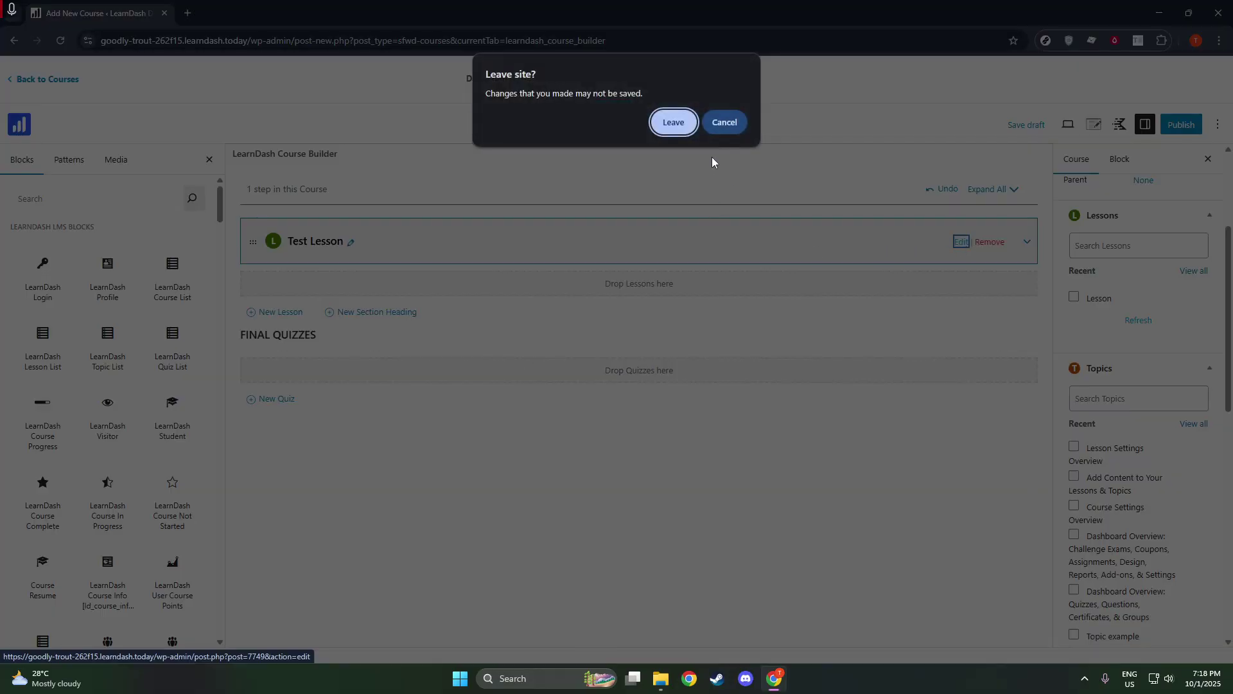
click(719, 123)
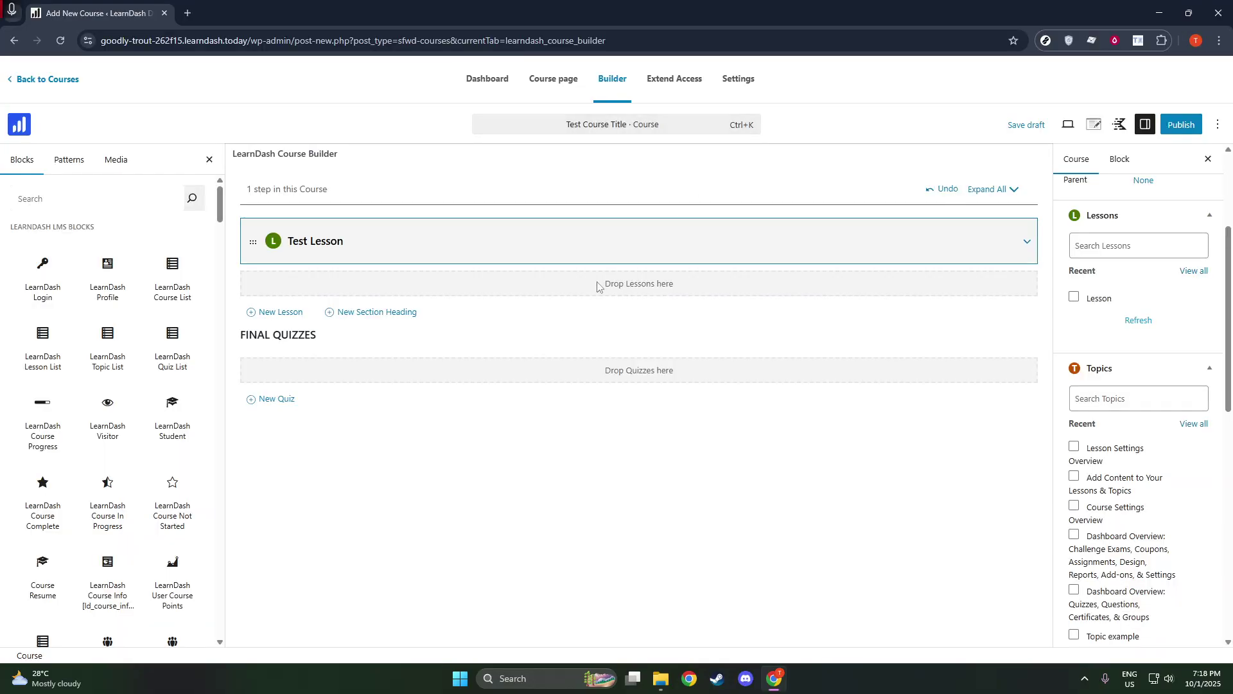
- Add a quiz titled "Final Quiz" under the course's final quizzes
click(264, 401)
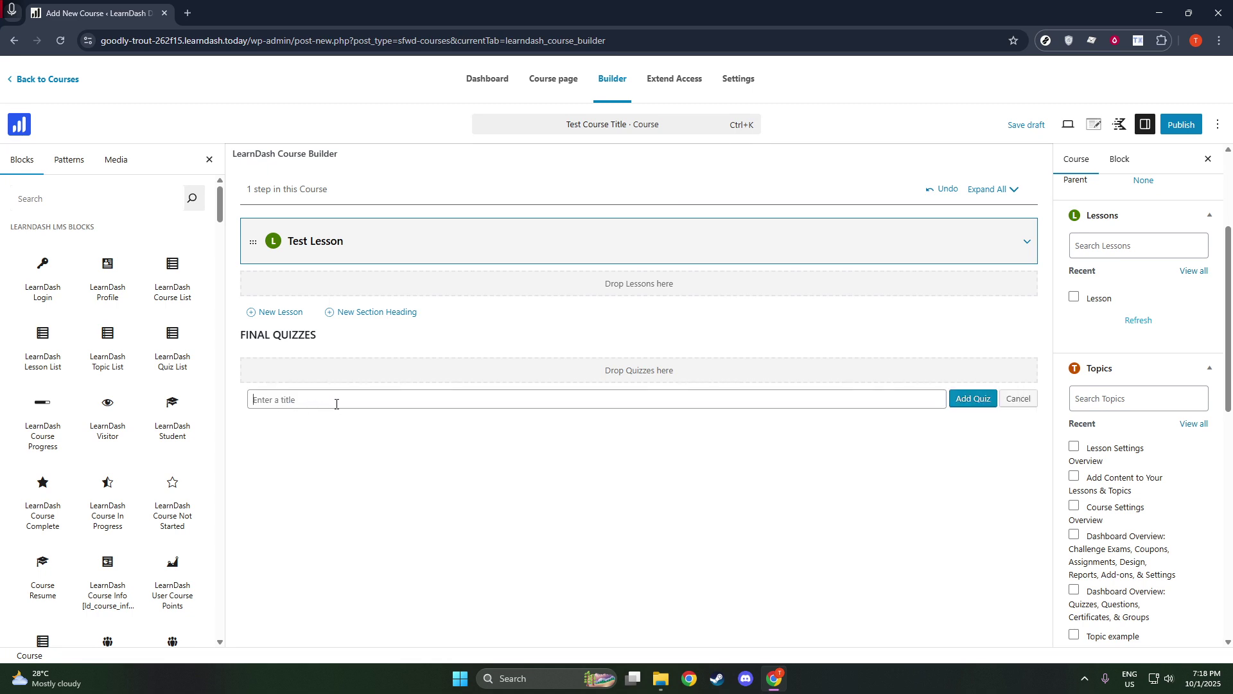
text(Final Quiz)
click(968, 397)
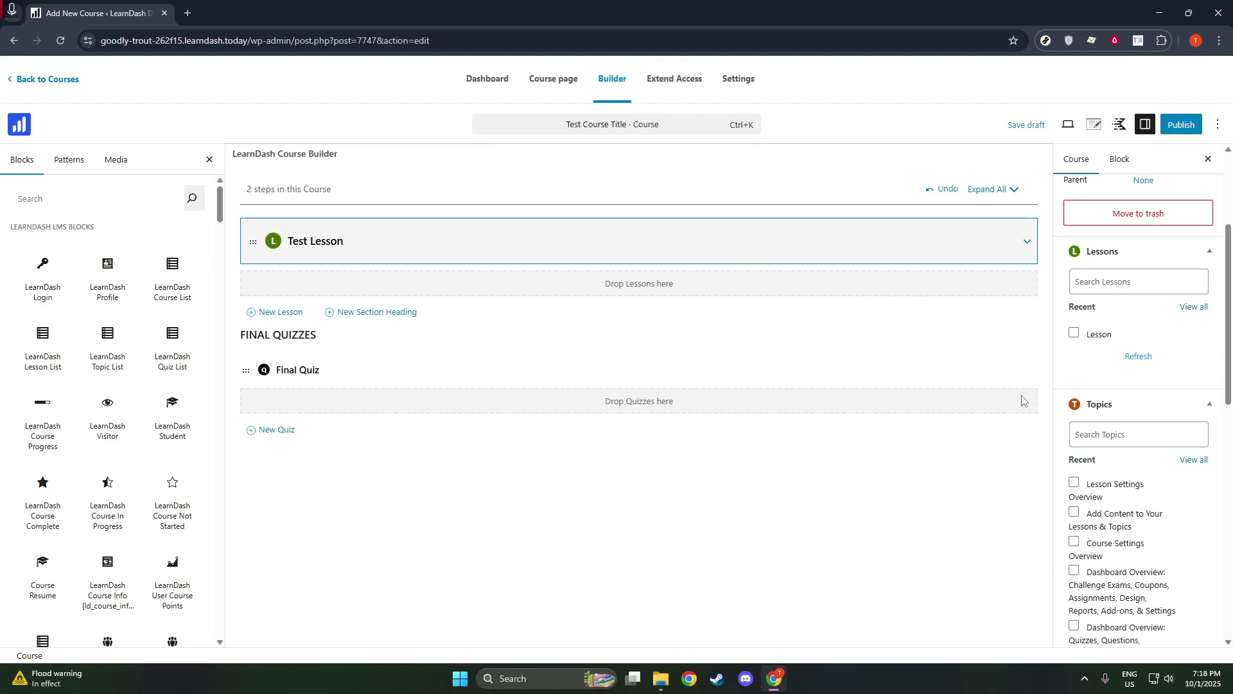
- Look through the existing topics and quizzes that can be added to the course, and check the Course Settings sidebar
scroll(1082, 481, down, 2)
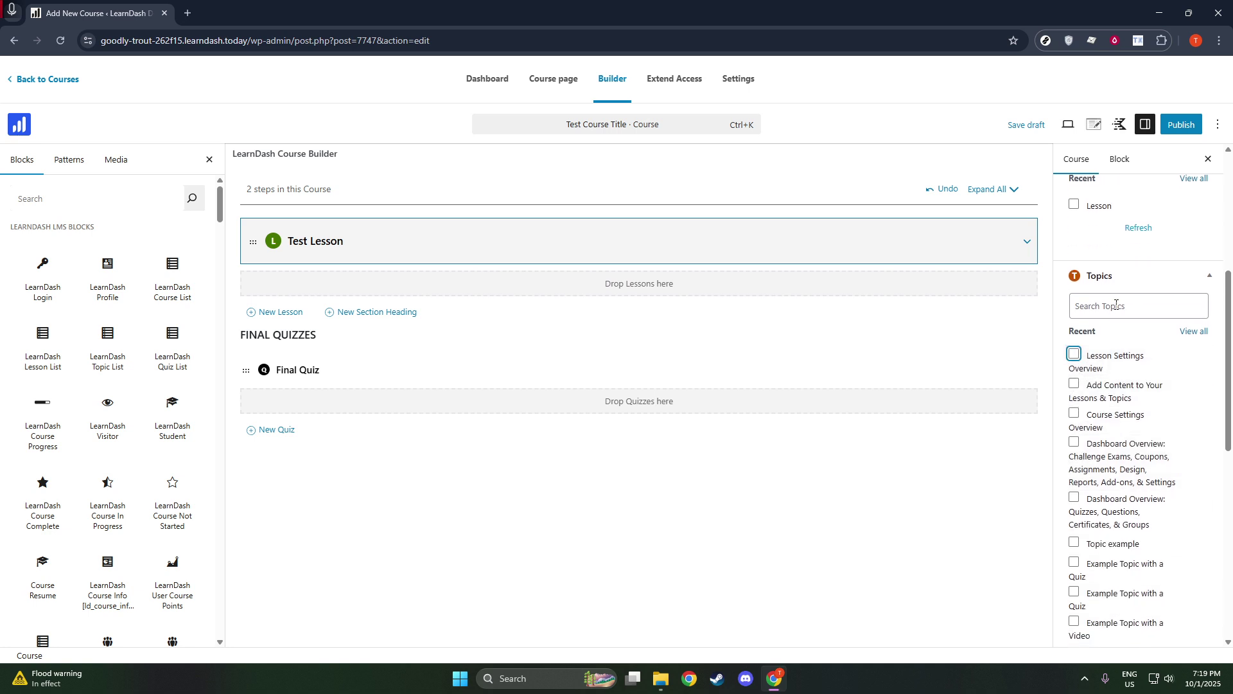
scroll(1072, 501, down, 2)
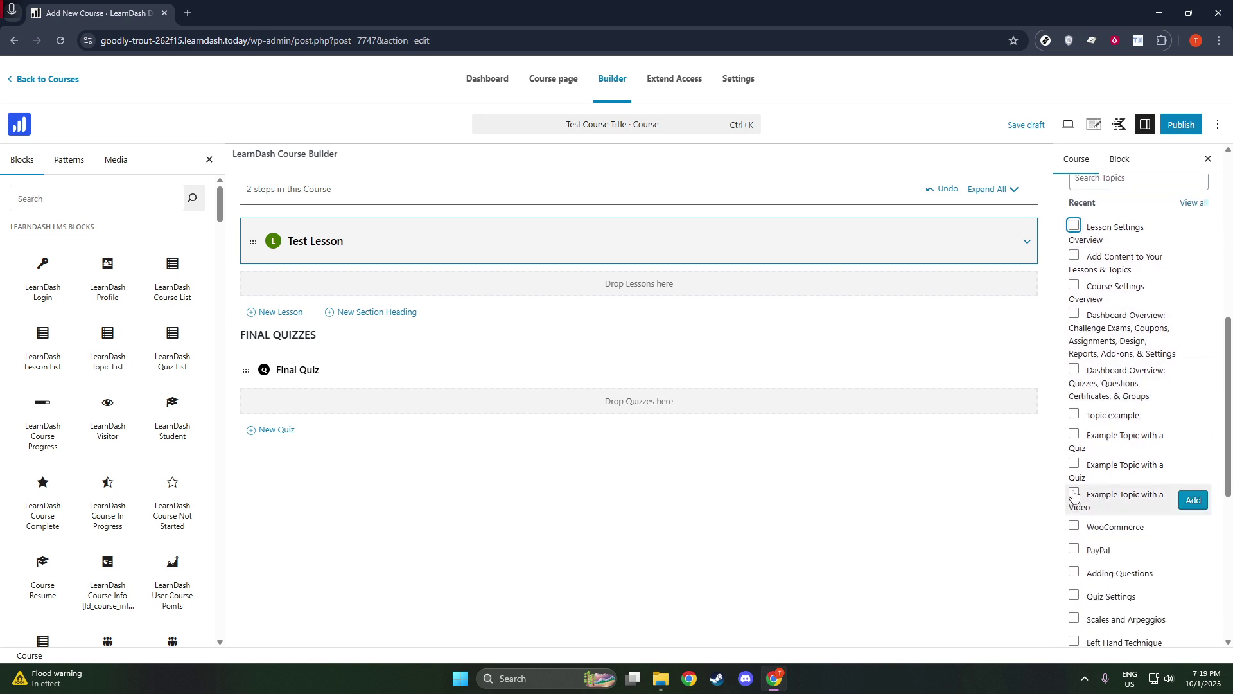
scroll(1079, 492, down, 6)
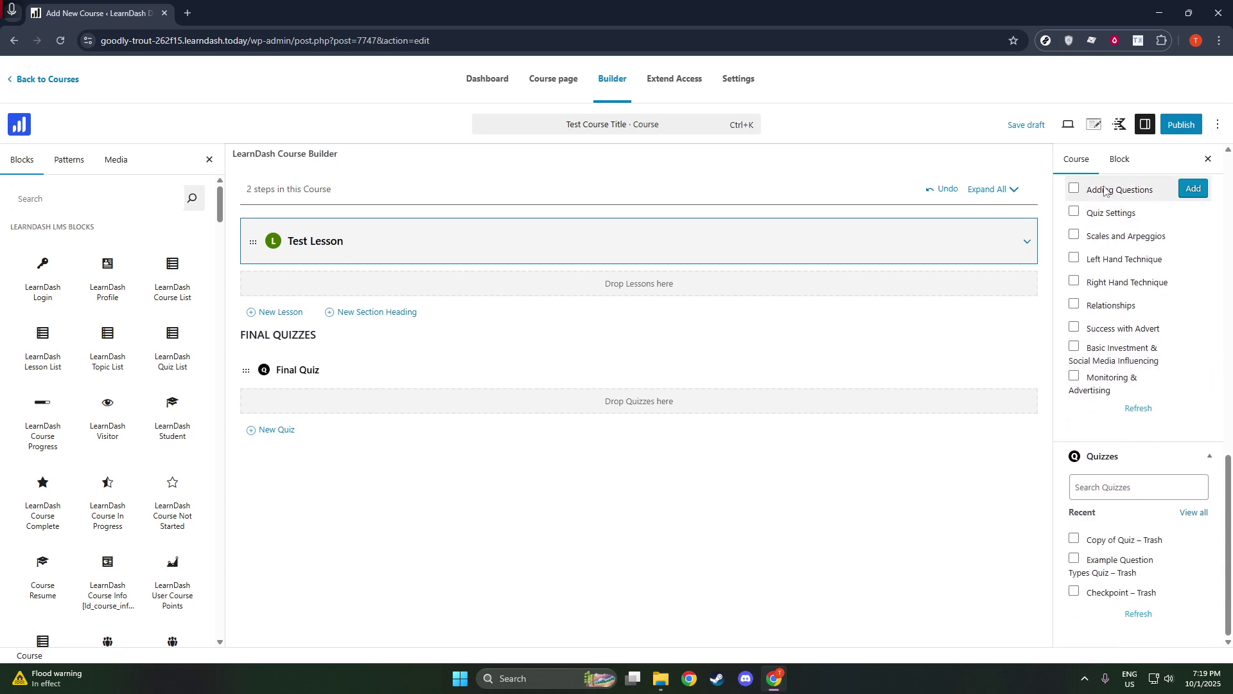
click(1097, 130)
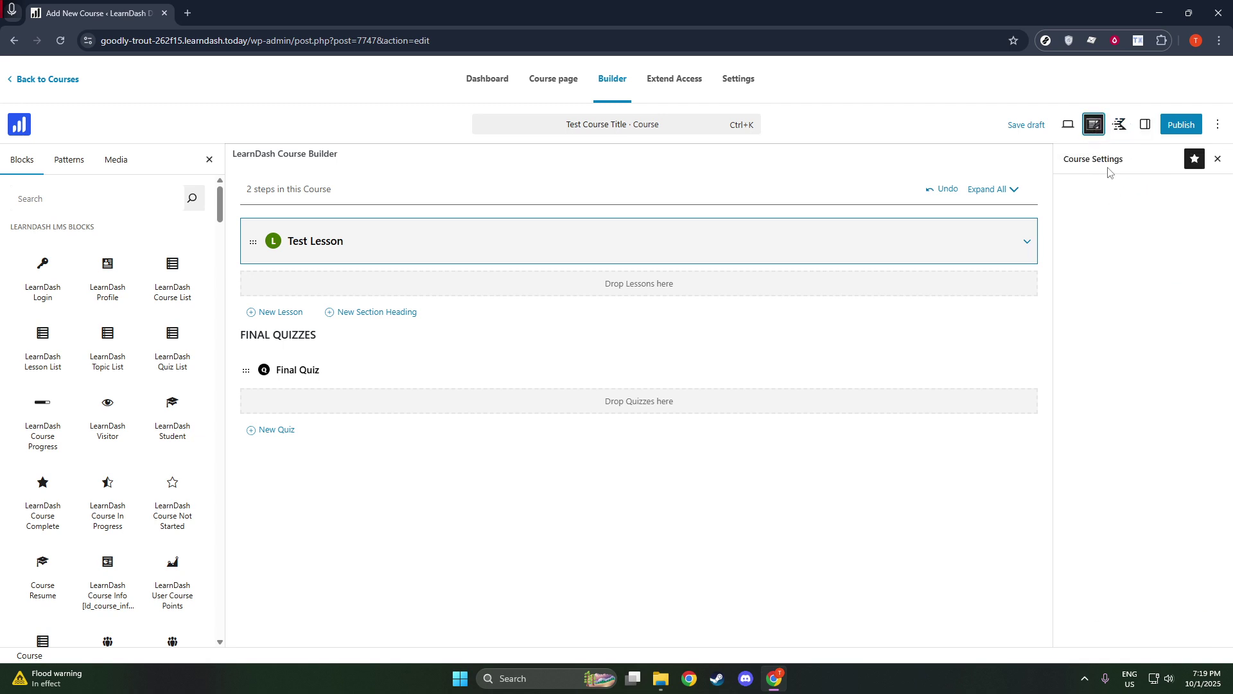
click(1218, 159)
- Examine the course's extended access options and its enrollment, display, access, completion award, navigation and student settings
click(659, 92)
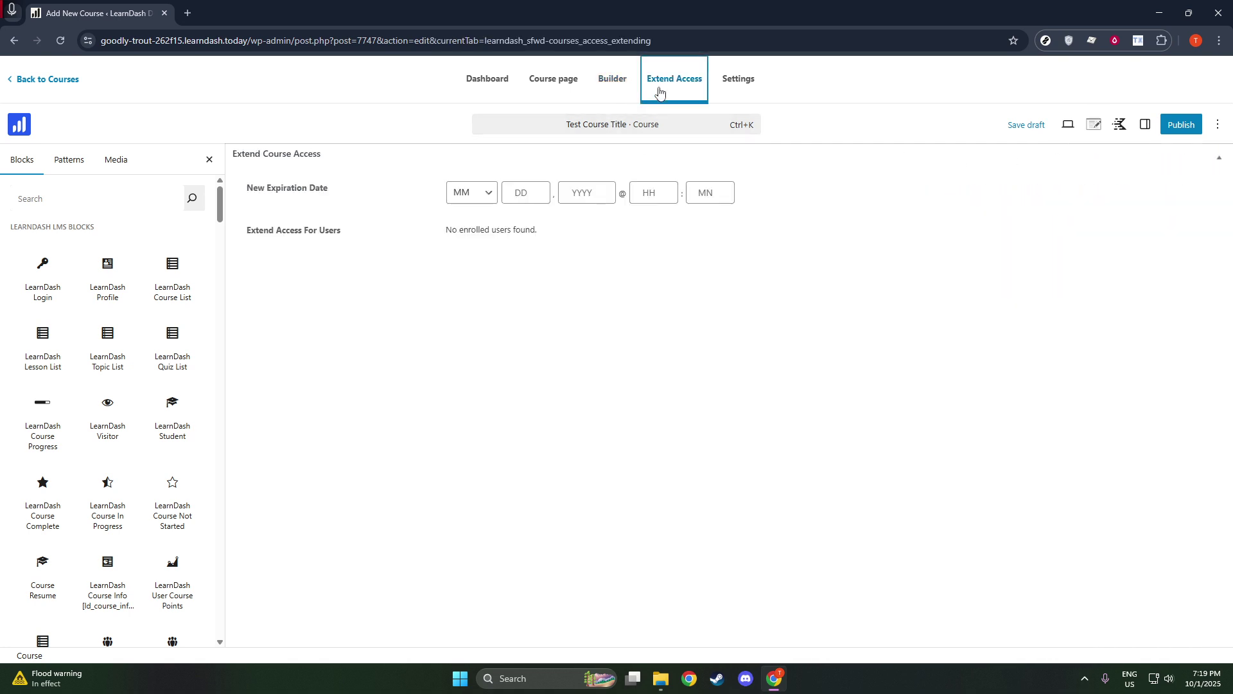
click(731, 84)
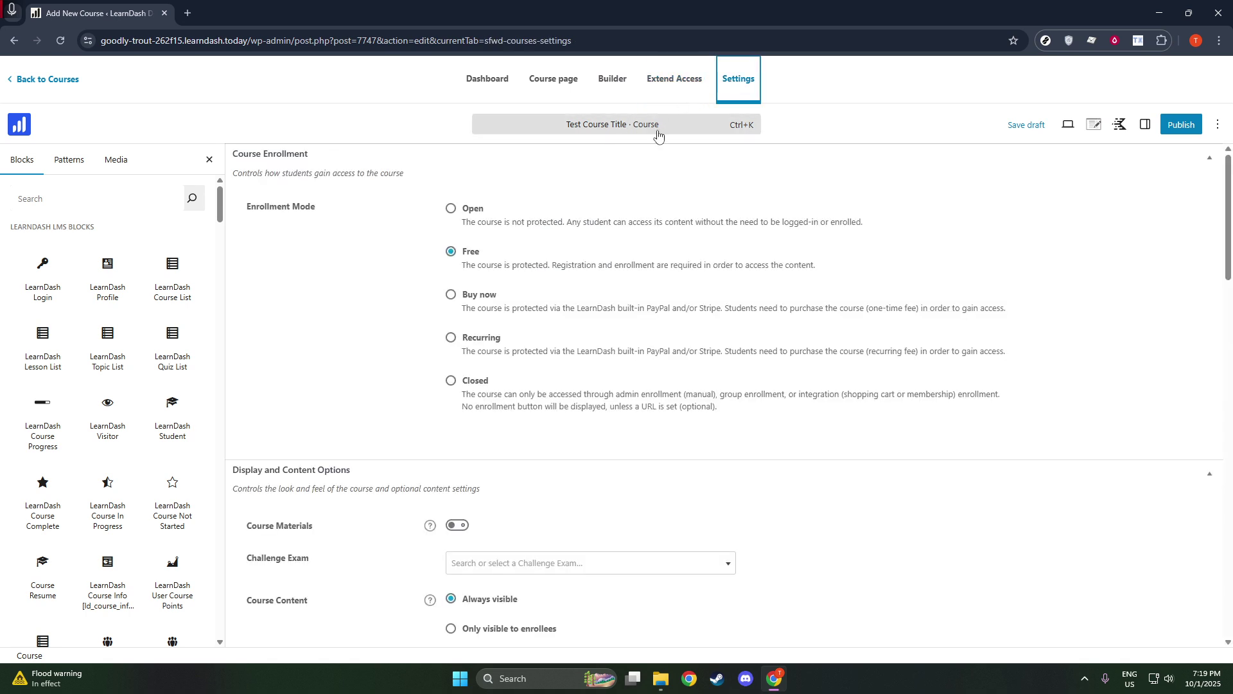
scroll(487, 424, down, 3)
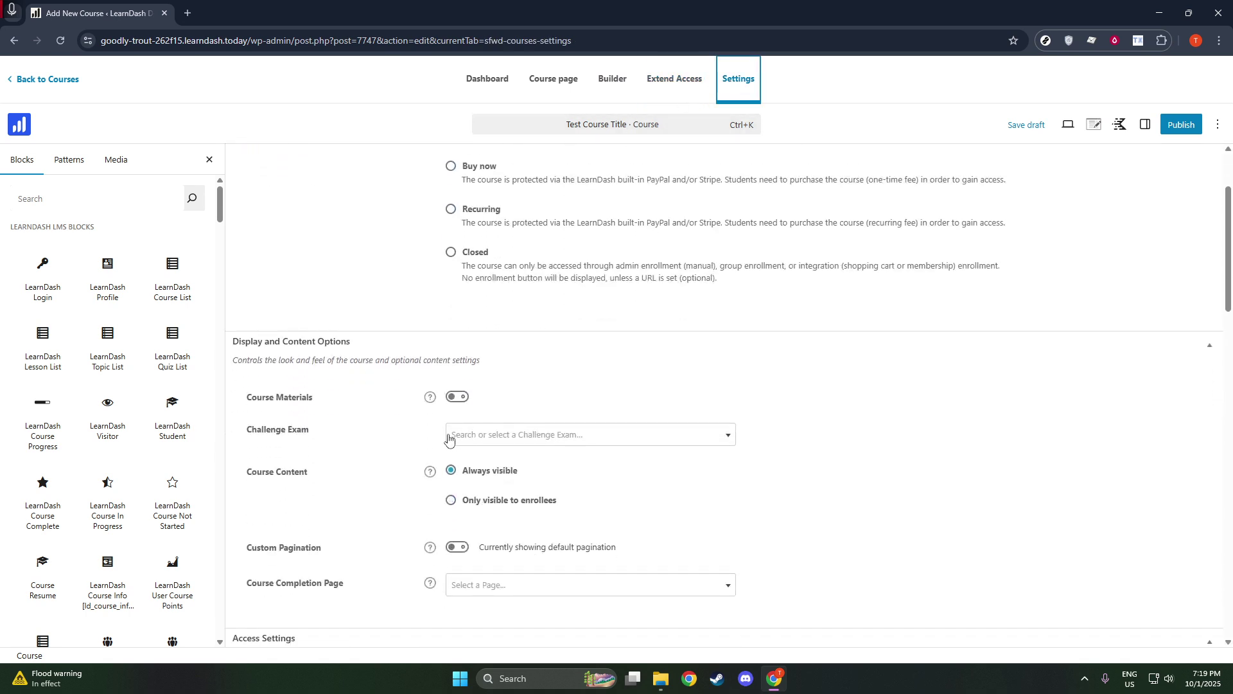
scroll(459, 435, down, 3)
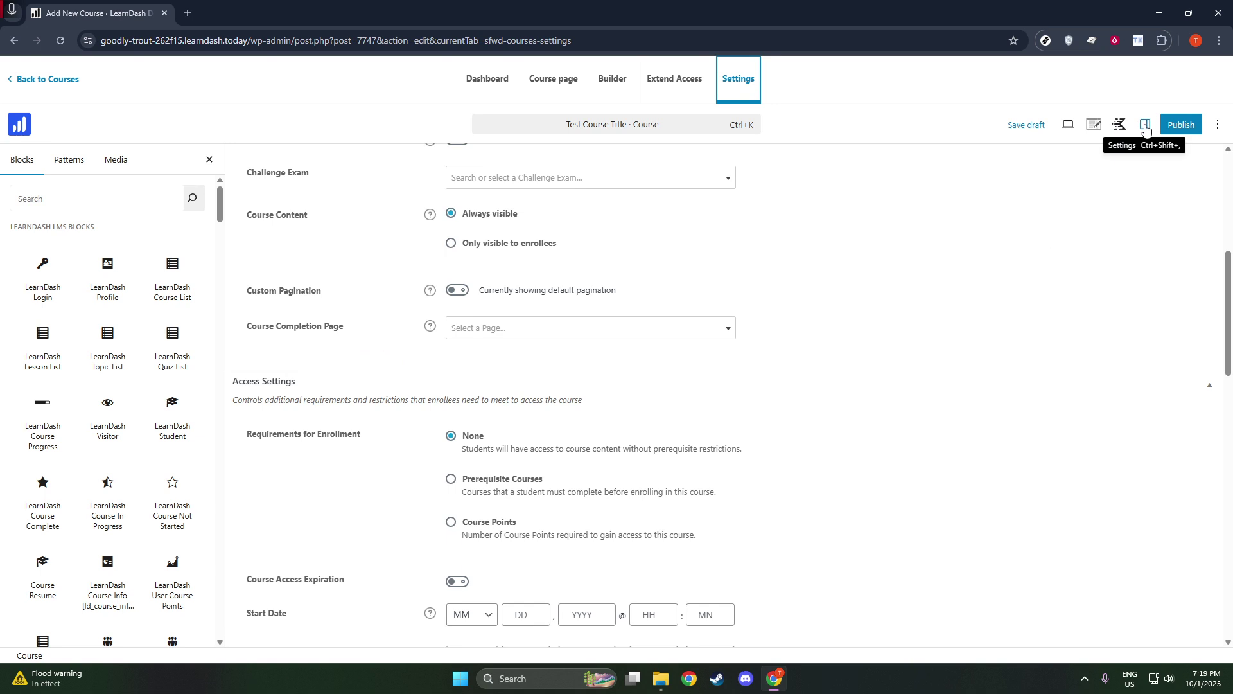
click(1212, 129)
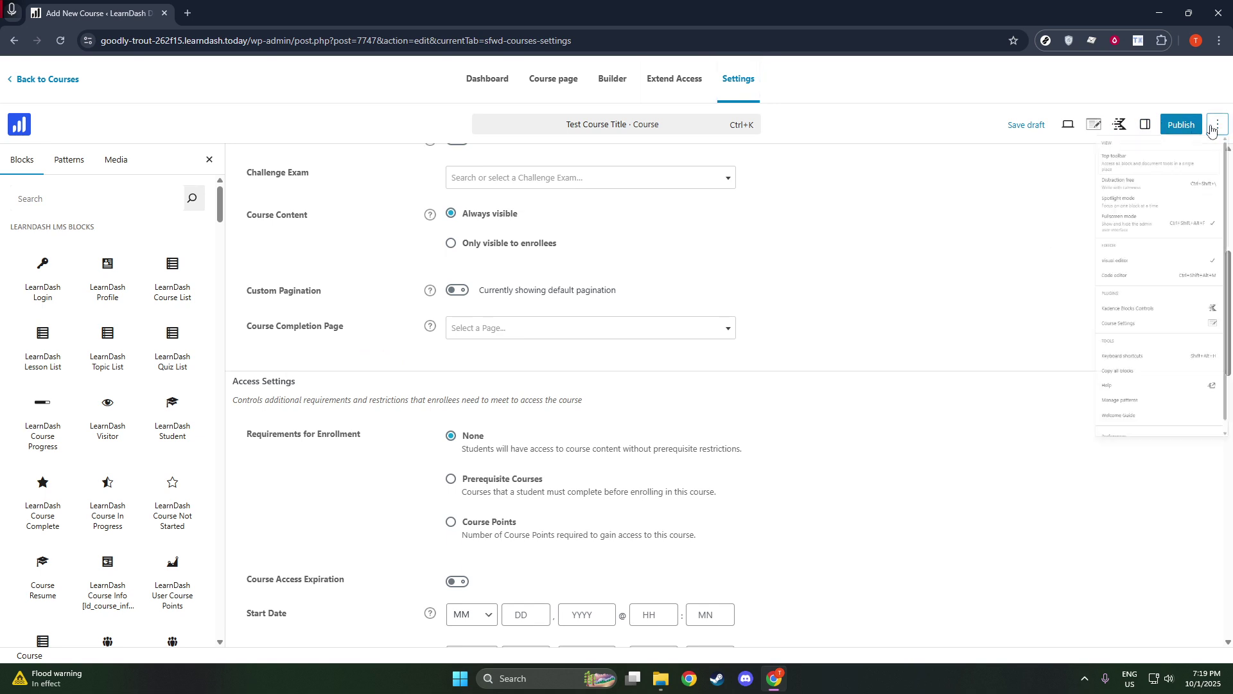
click(804, 330)
scroll(649, 402, down, 3)
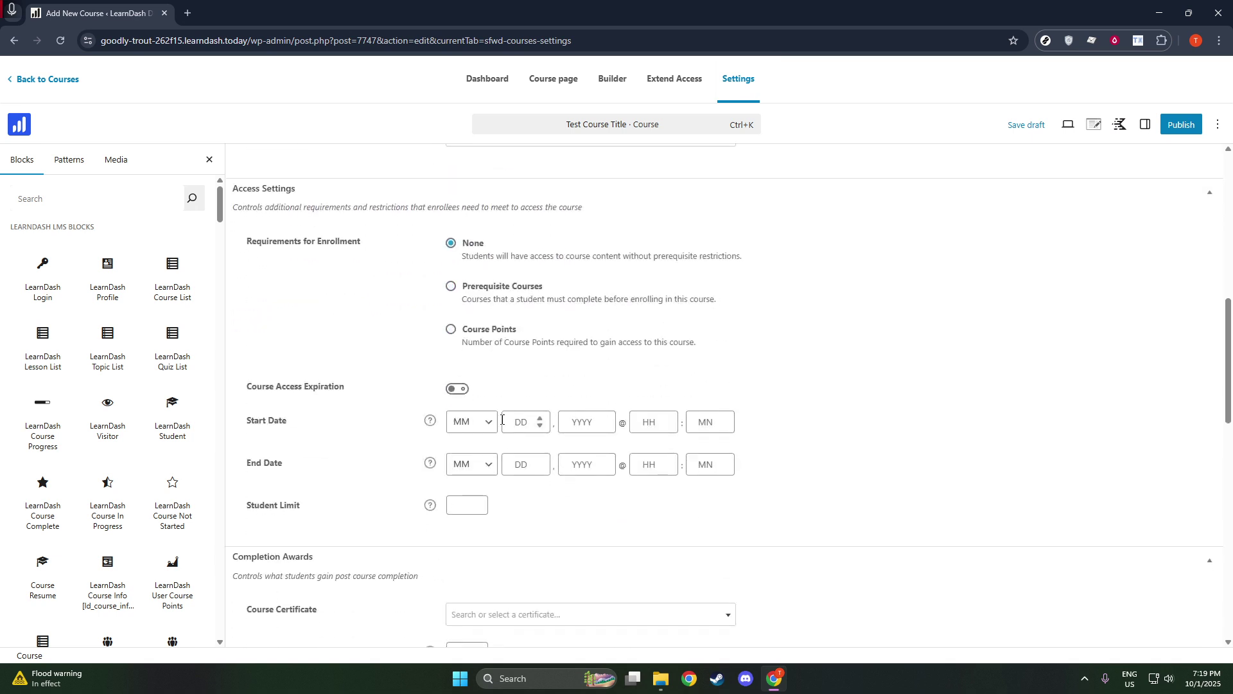
scroll(343, 410, down, 5)
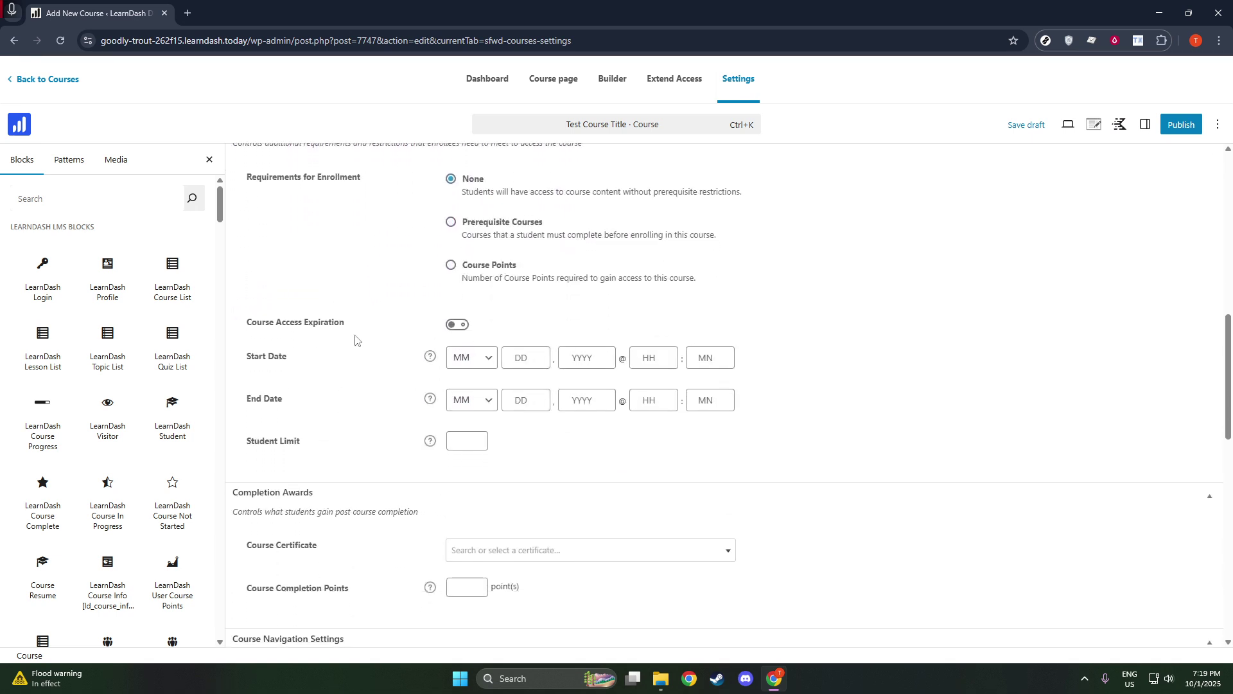
scroll(385, 477, down, 4)
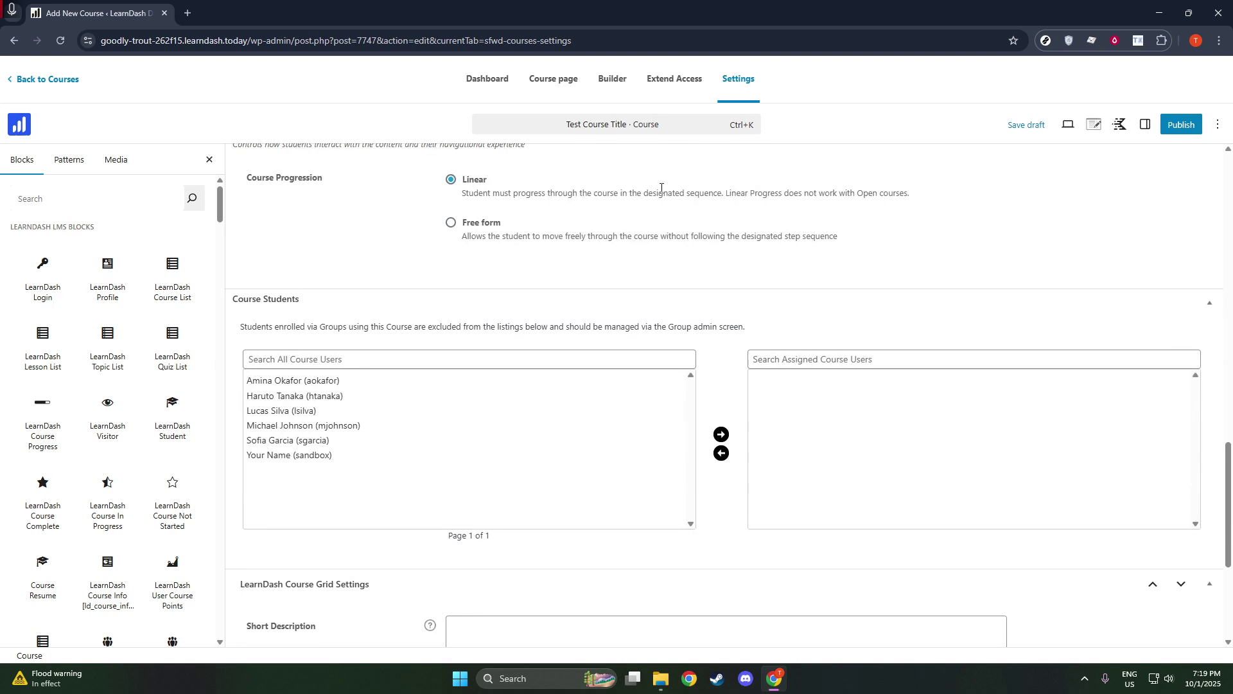
- Save the Final Quiz title unchanged in the course builder and open that quiz for editing, leaving the course page
click(614, 80)
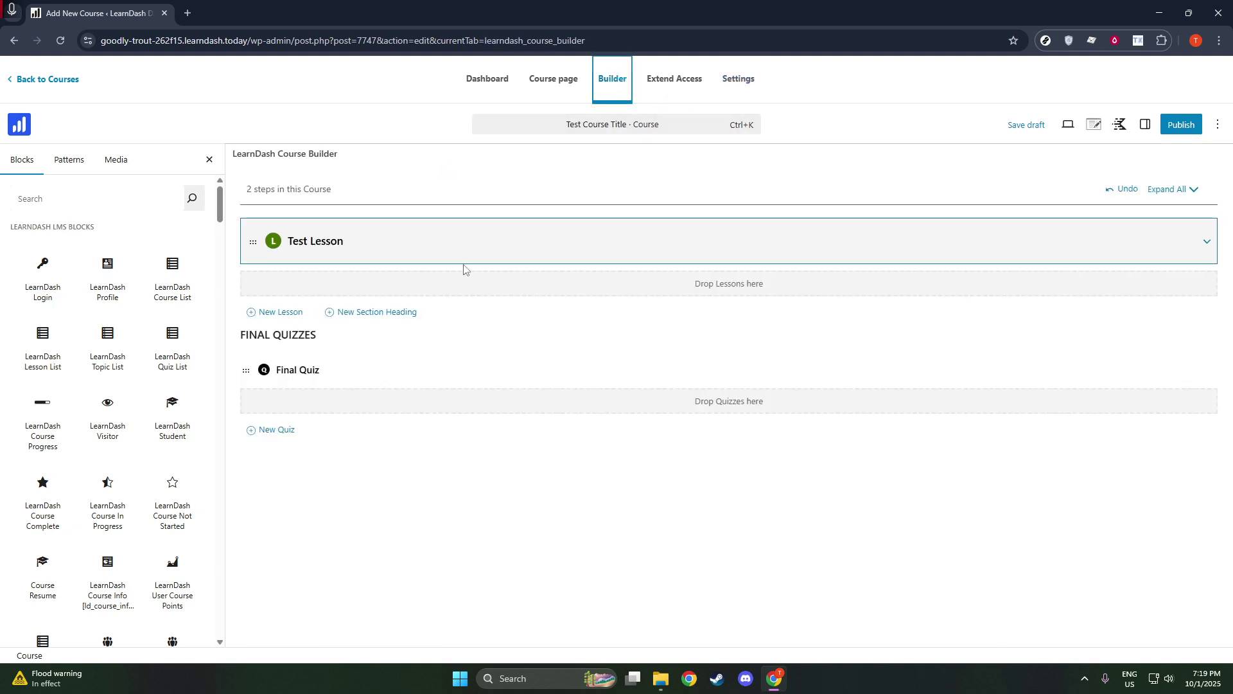
mouse_move(305, 377)
click(326, 374)
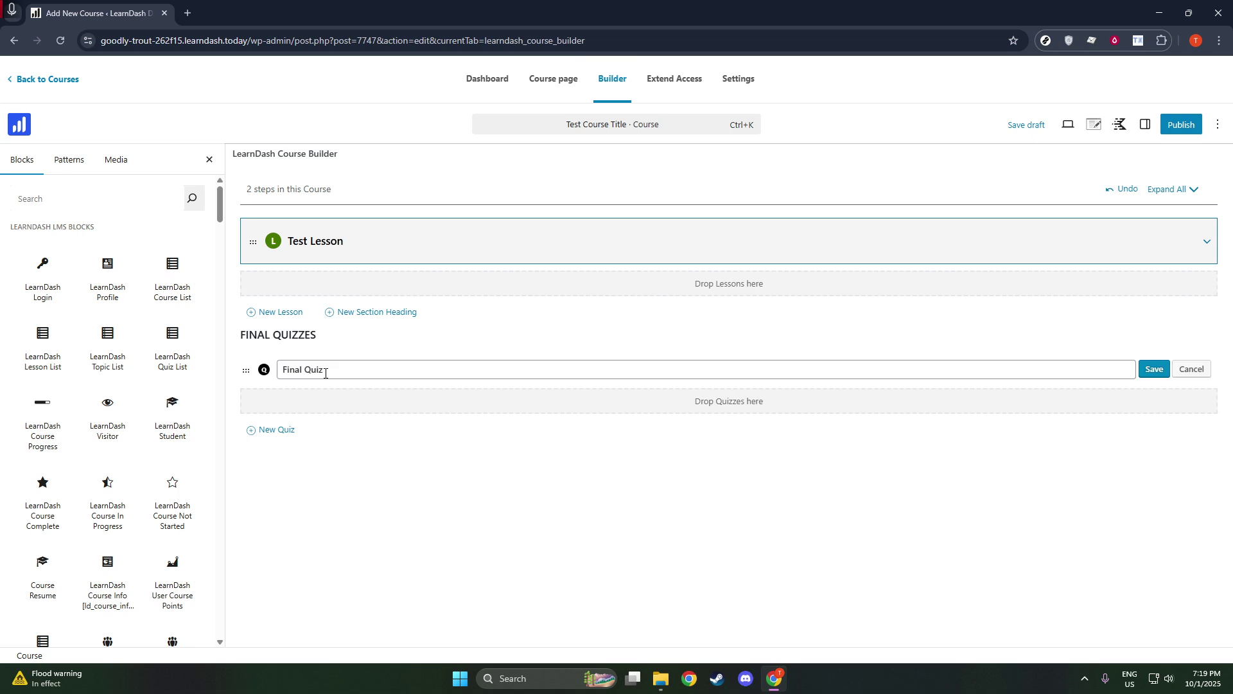
click(1154, 370)
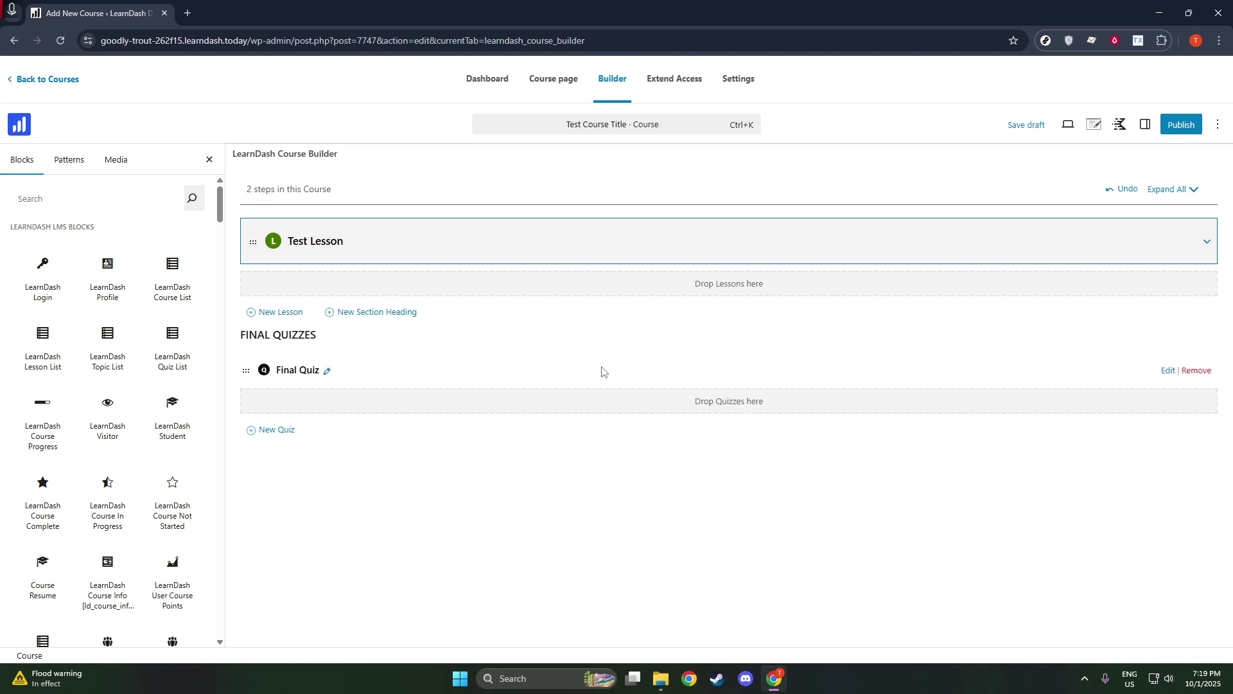
click(1166, 371)
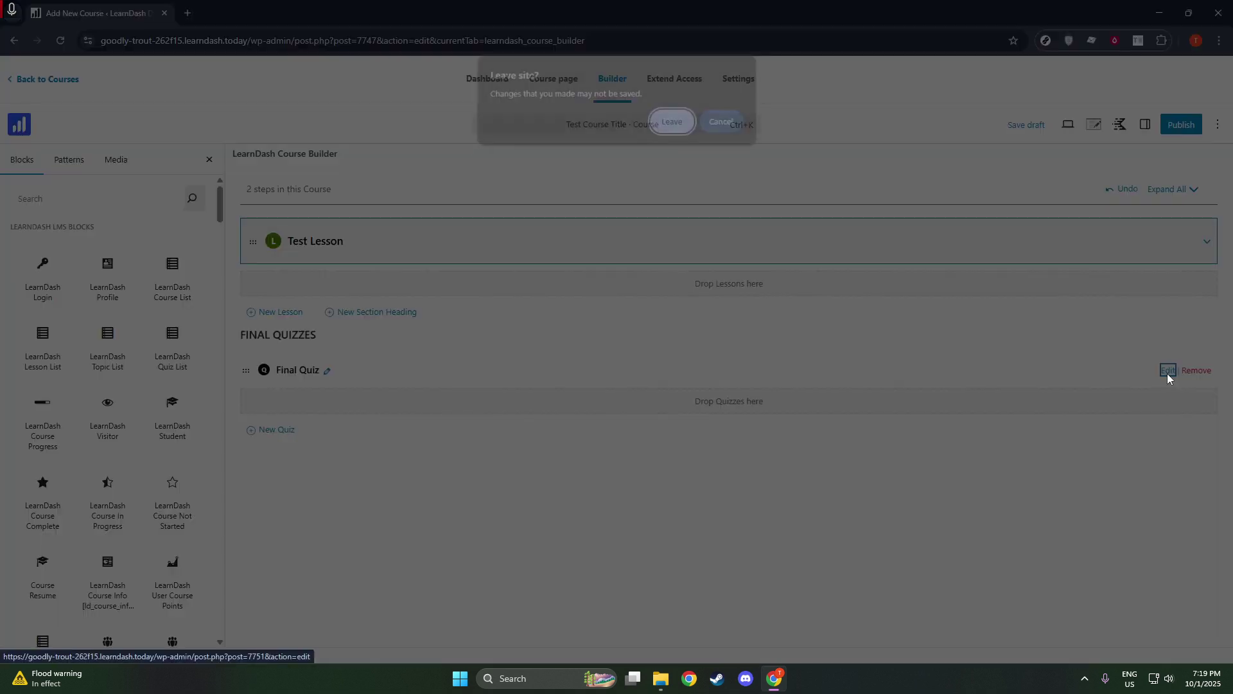
click(668, 128)
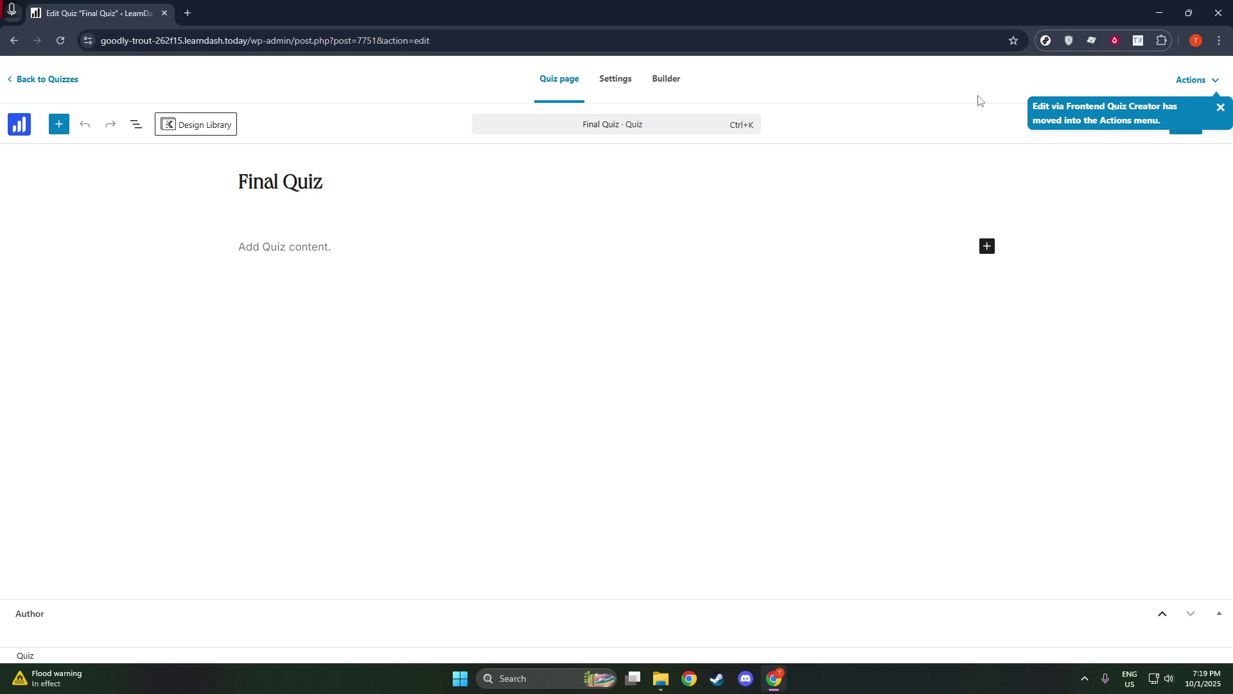
- Return from the quiz to the course list and reopen the draft course "Test Course Title" for editing
click(61, 83)
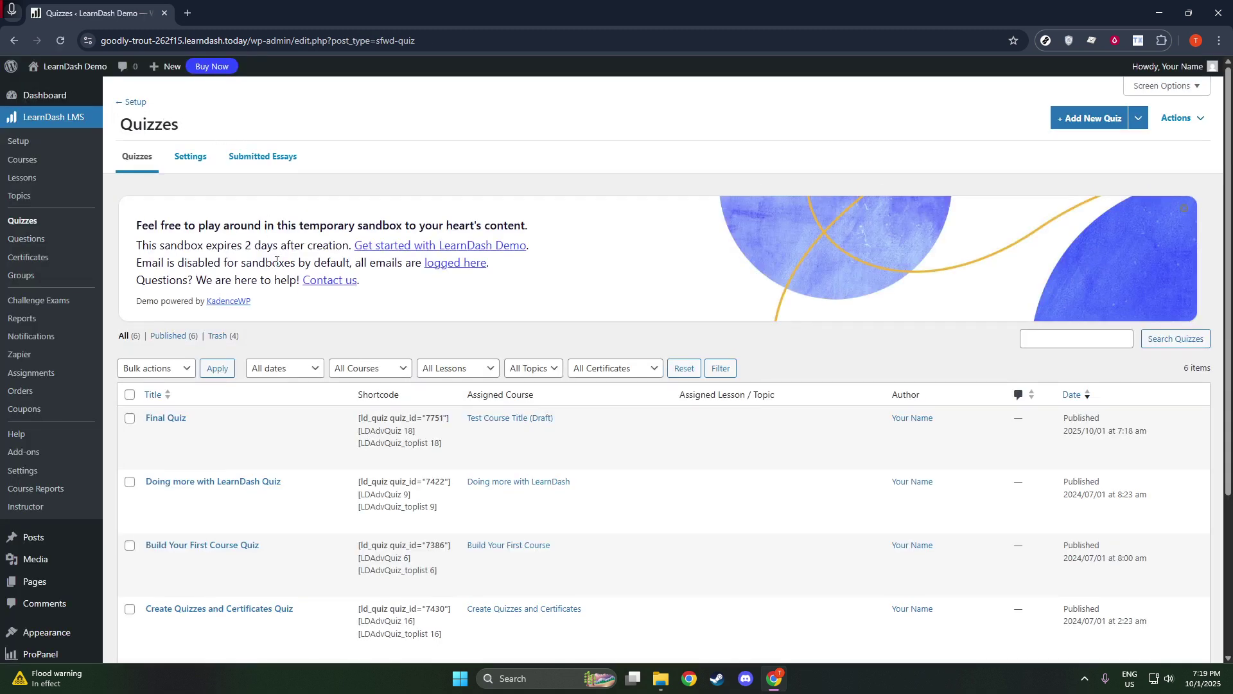
click(29, 159)
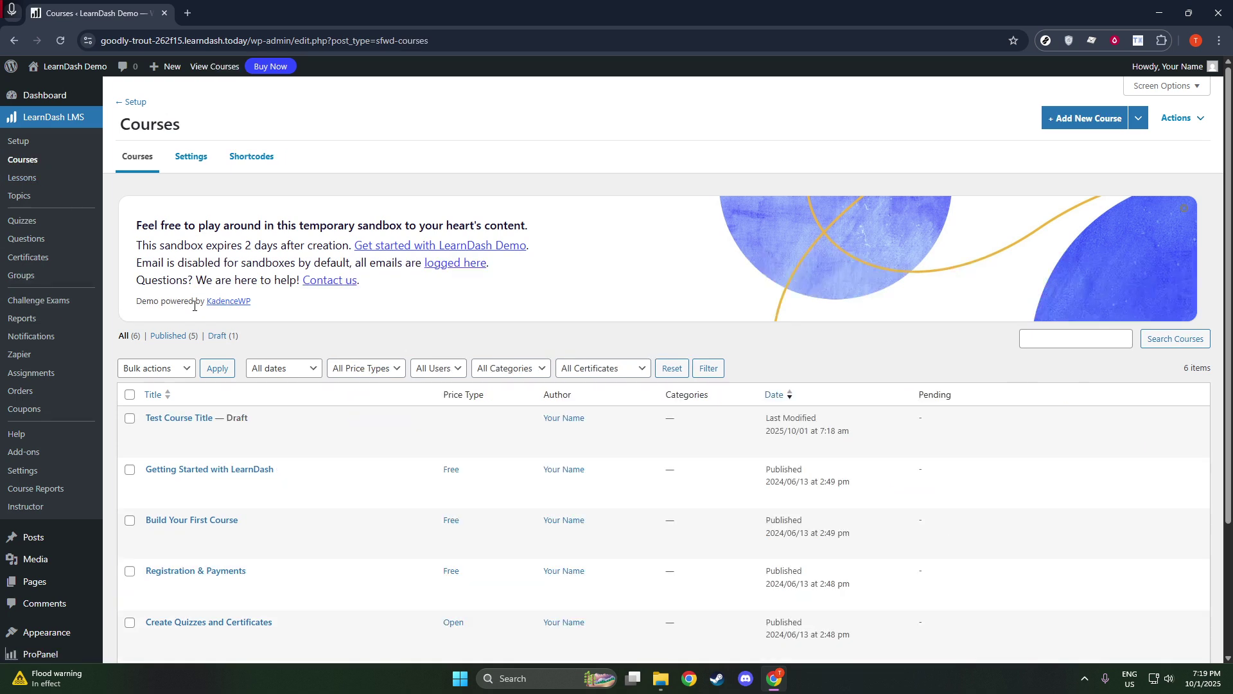
mouse_move(193, 432)
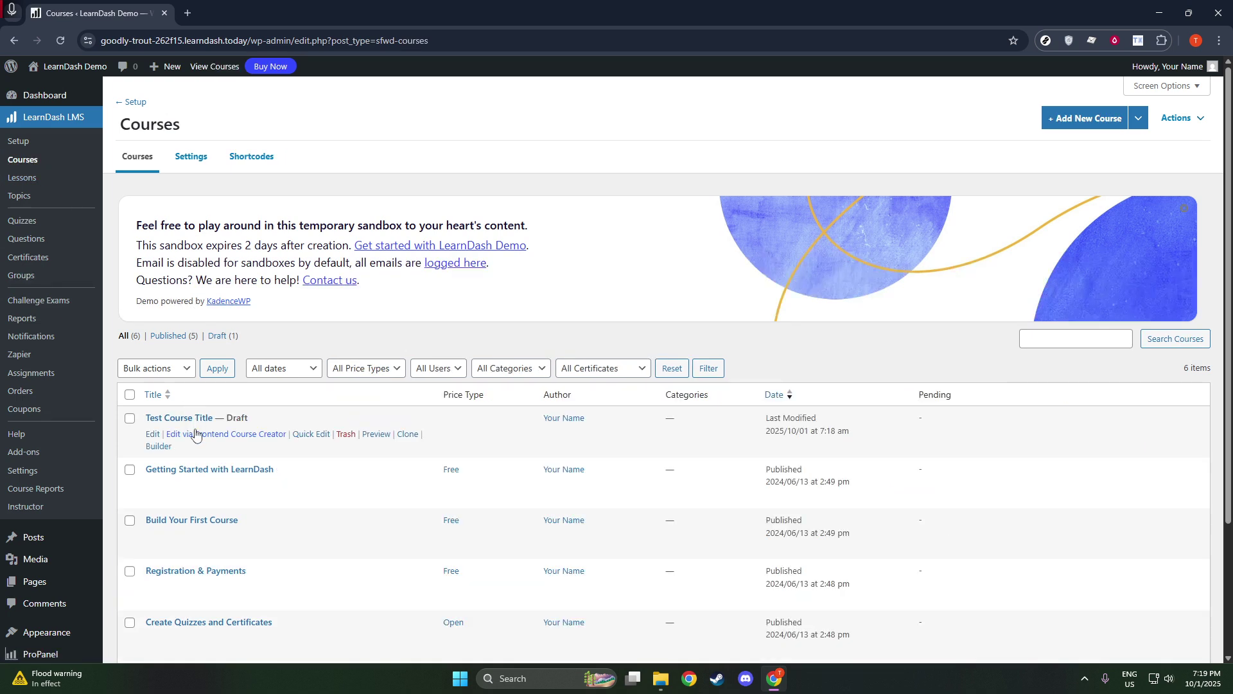
click(154, 435)
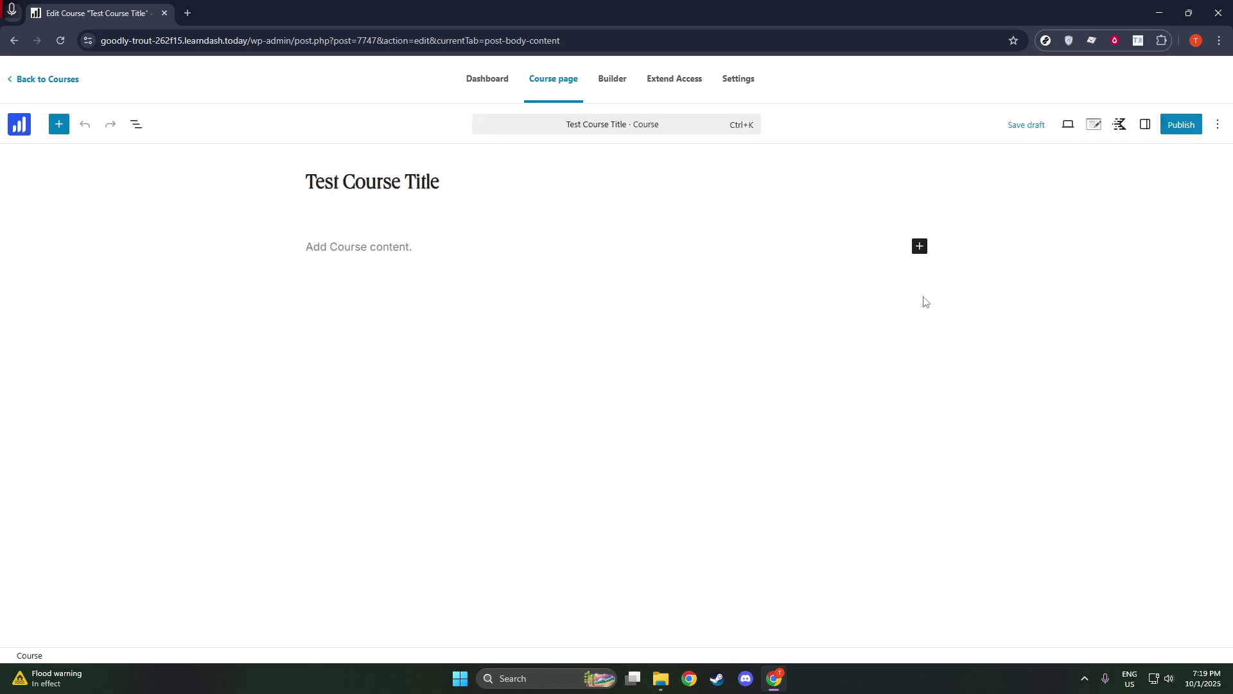
- Review the reopened course's settings, extended access options and course builder contents
click(747, 87)
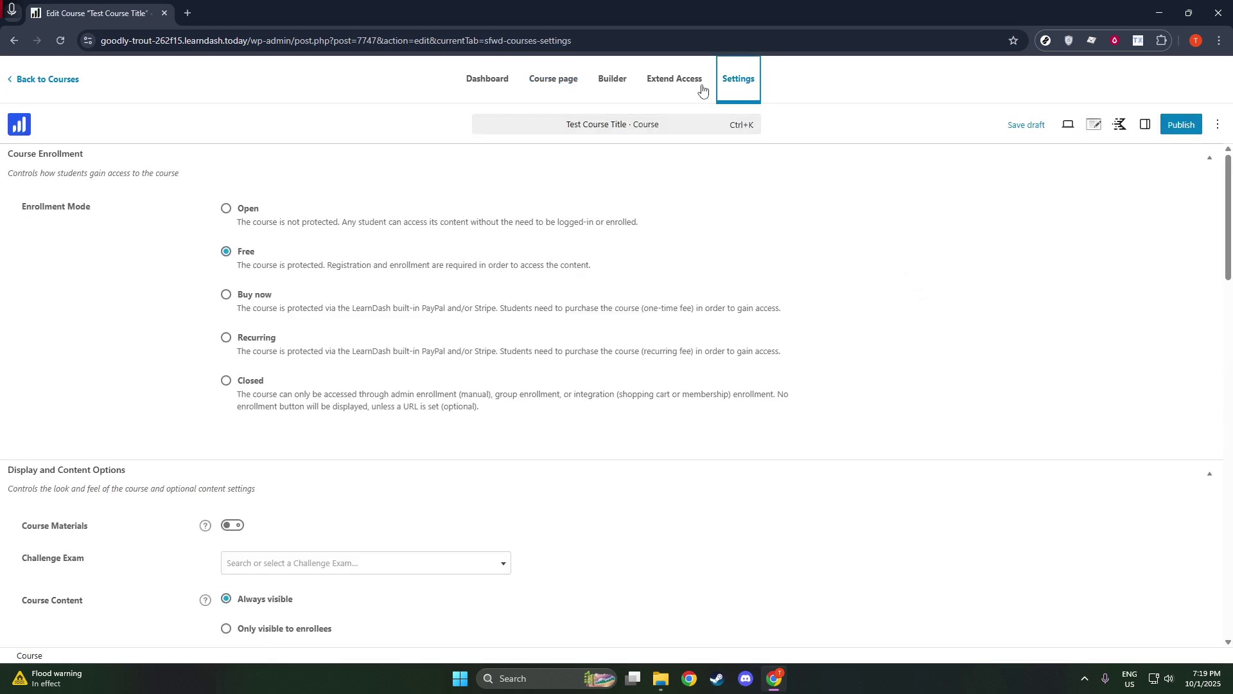
click(674, 85)
click(609, 87)
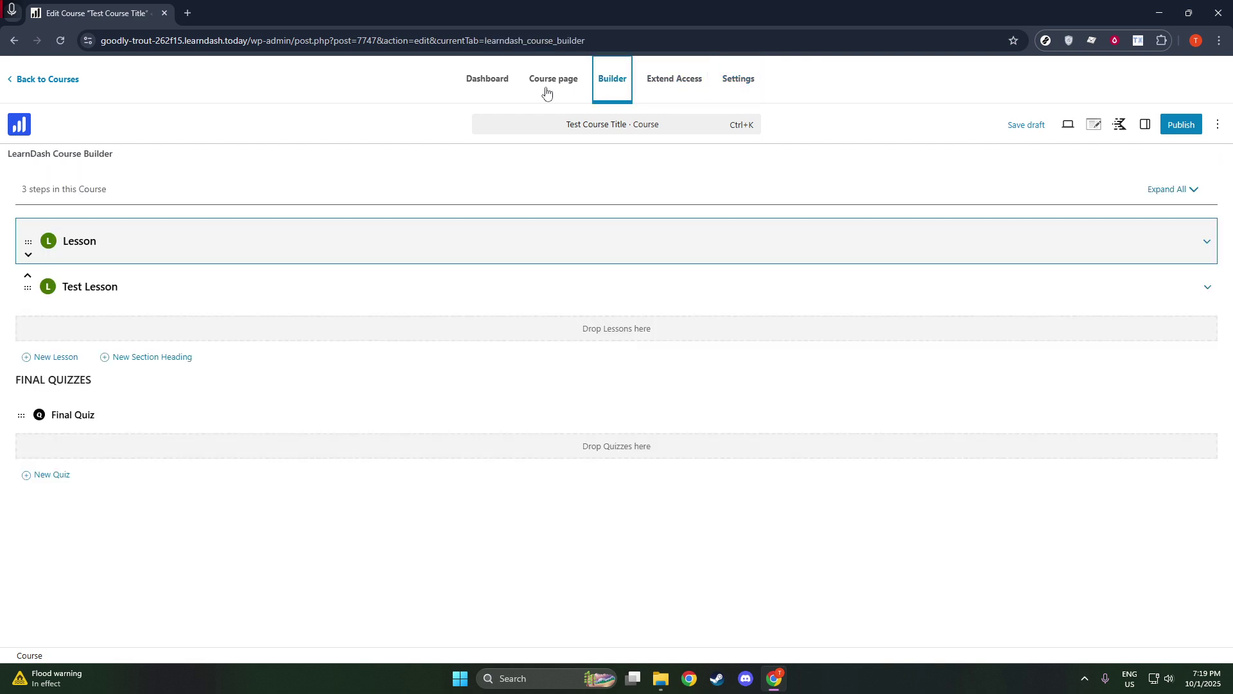